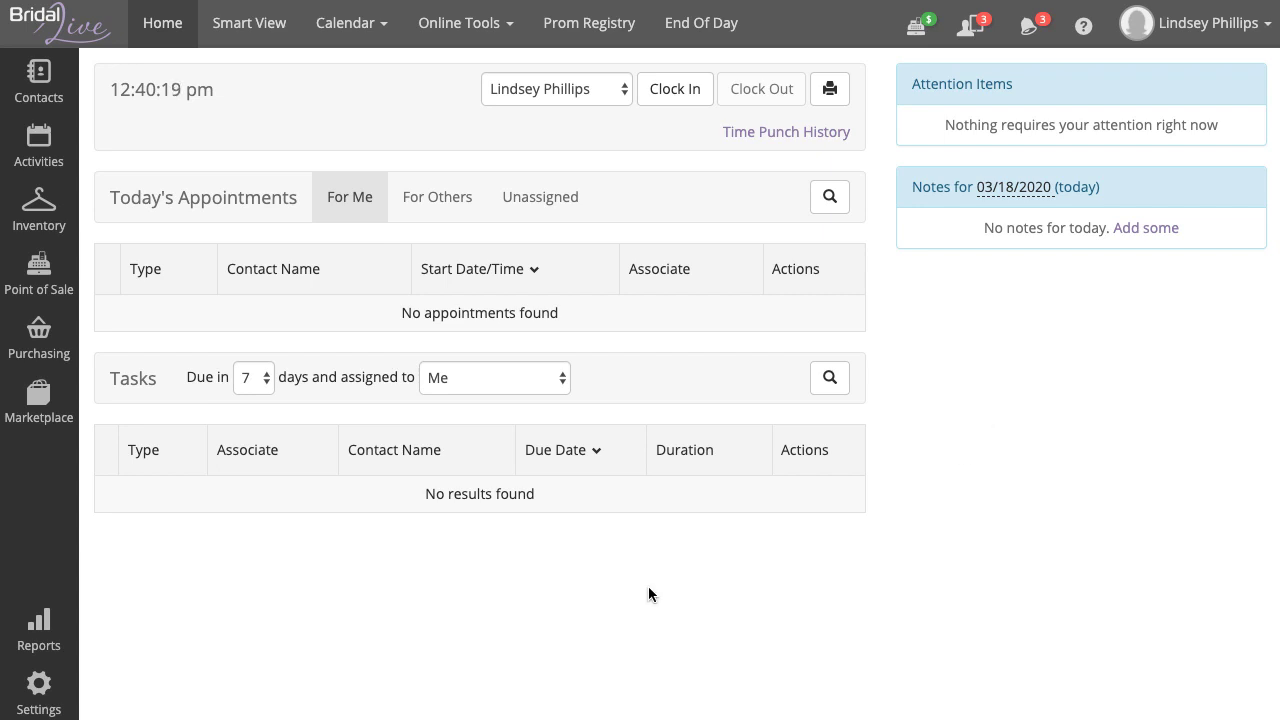
- Open the Email Templates page under Settings > Messaging
{"action": "left_click", "coordinate": [59, 692]}
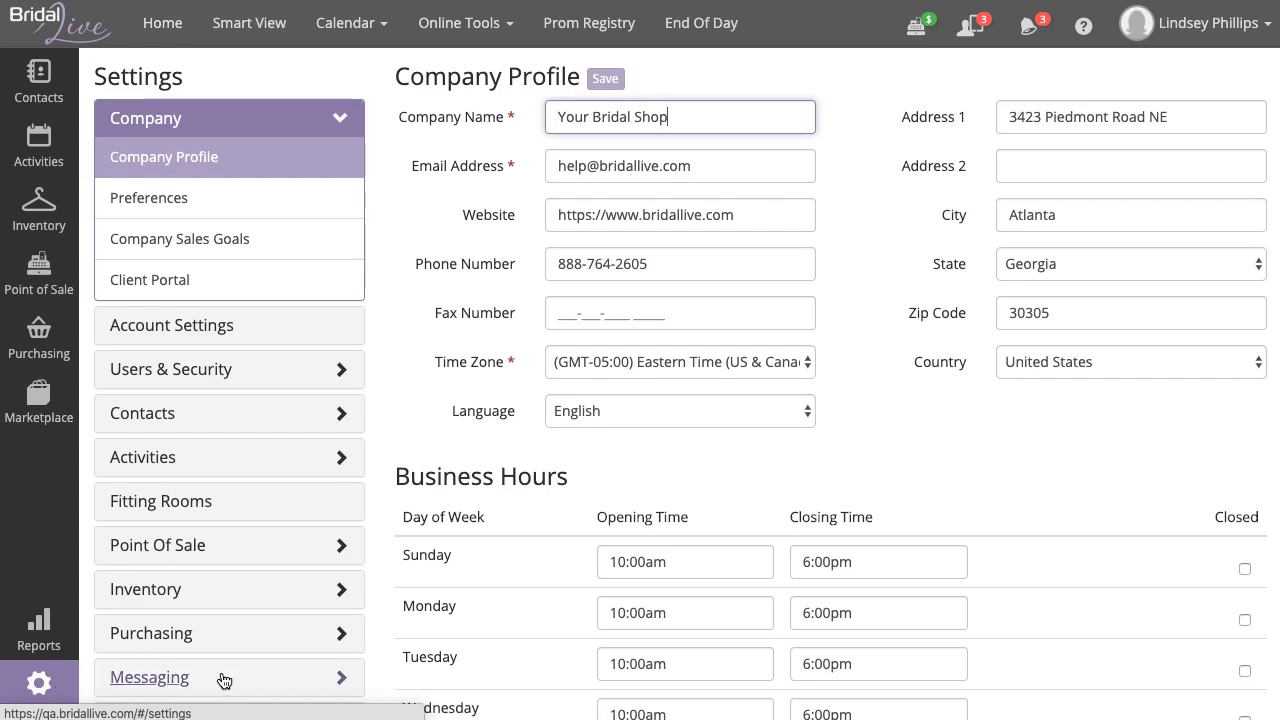
{"action": "left_click", "coordinate": [179, 684]}
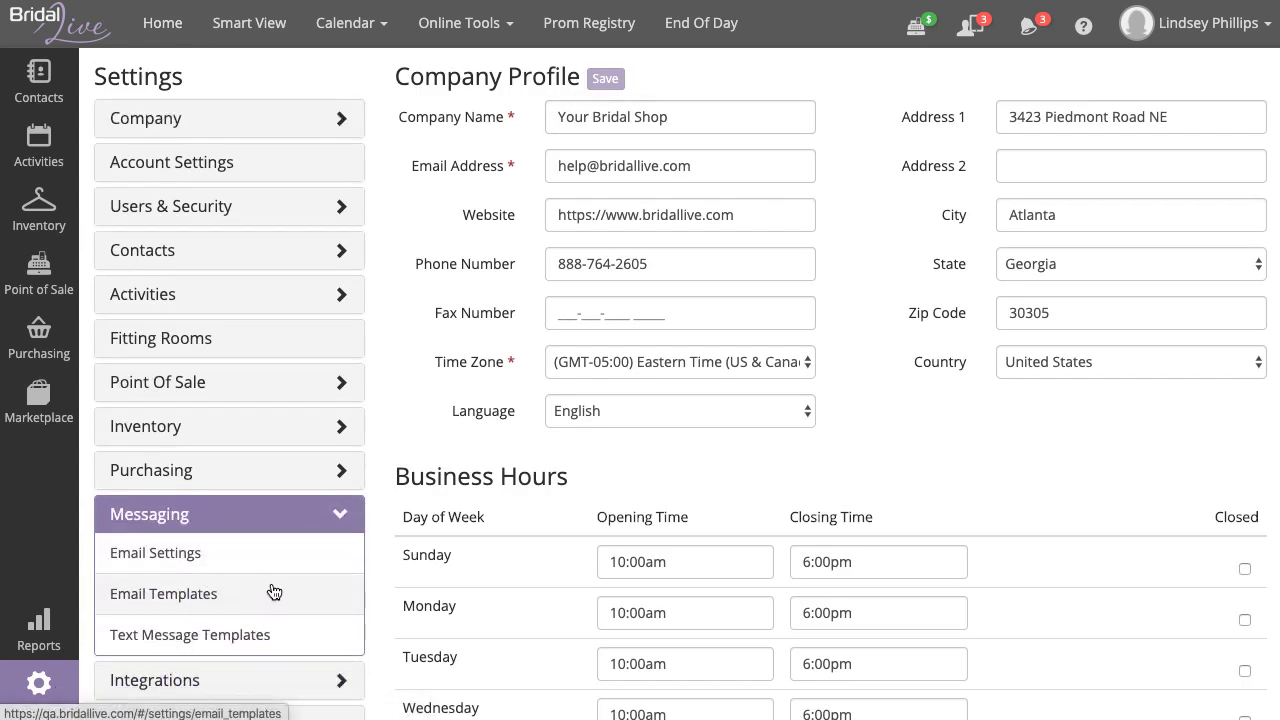
{"action": "left_click", "coordinate": [258, 602]}
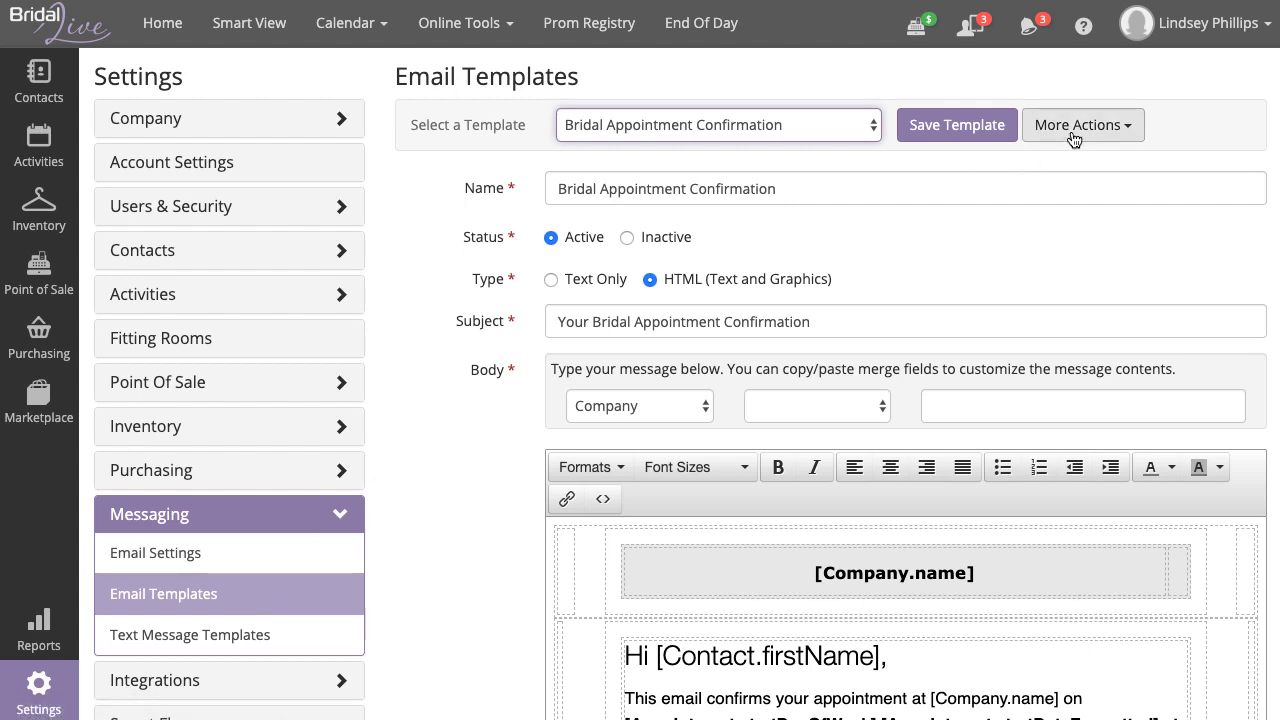
- Add a new template named 'Favorites Template' with the HTML (Text and Graphics) type
{"action": "left_click", "coordinate": [1110, 128]}
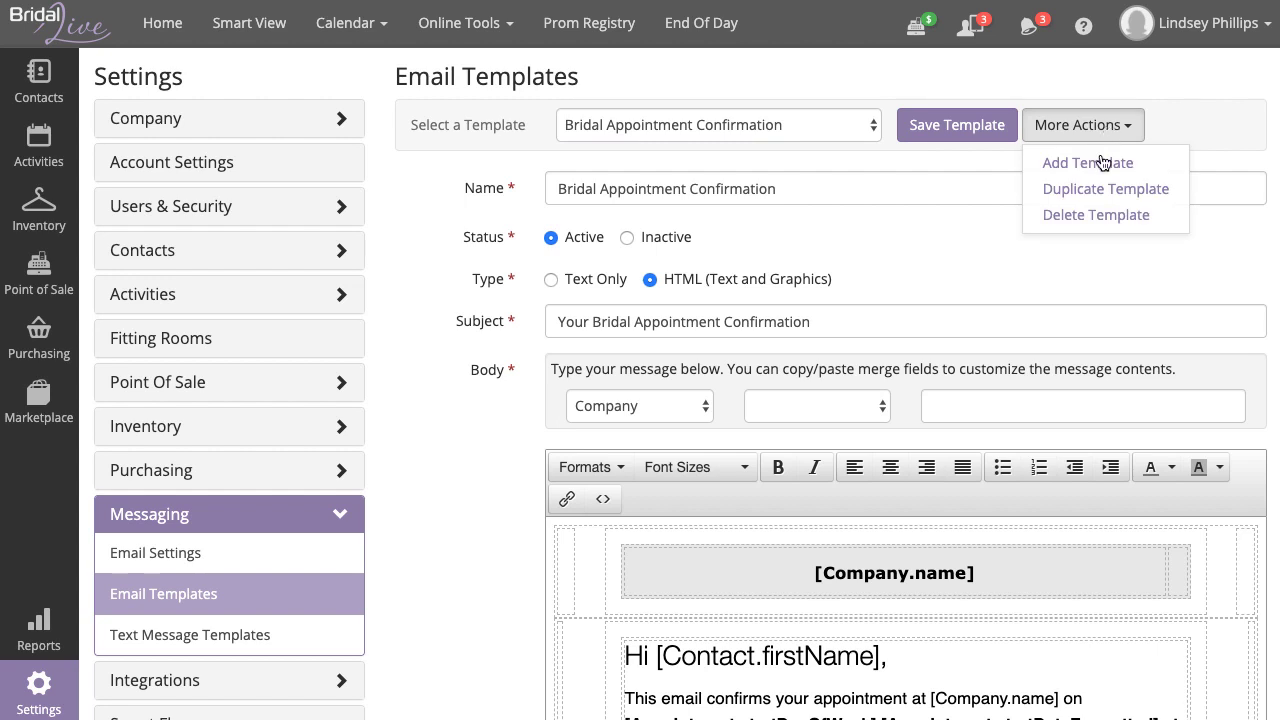
{"action": "left_click", "coordinate": [1100, 164]}
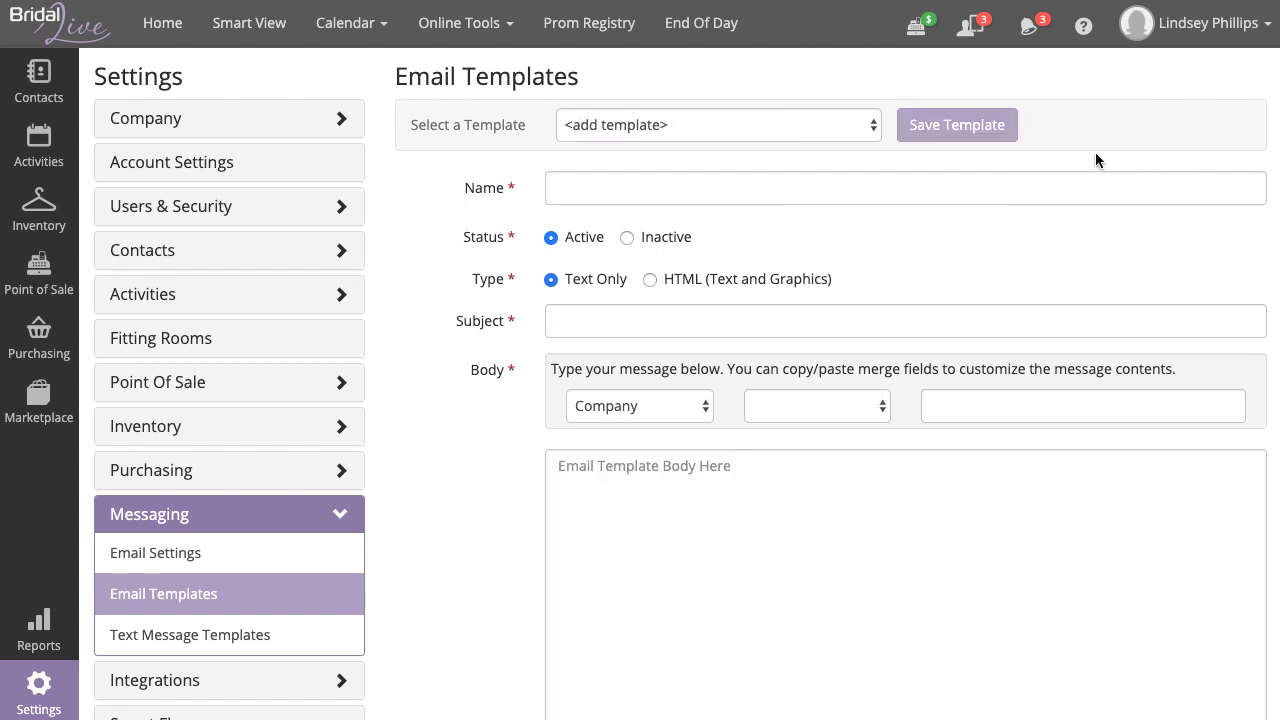
{"action": "left_click", "coordinate": [873, 191]}
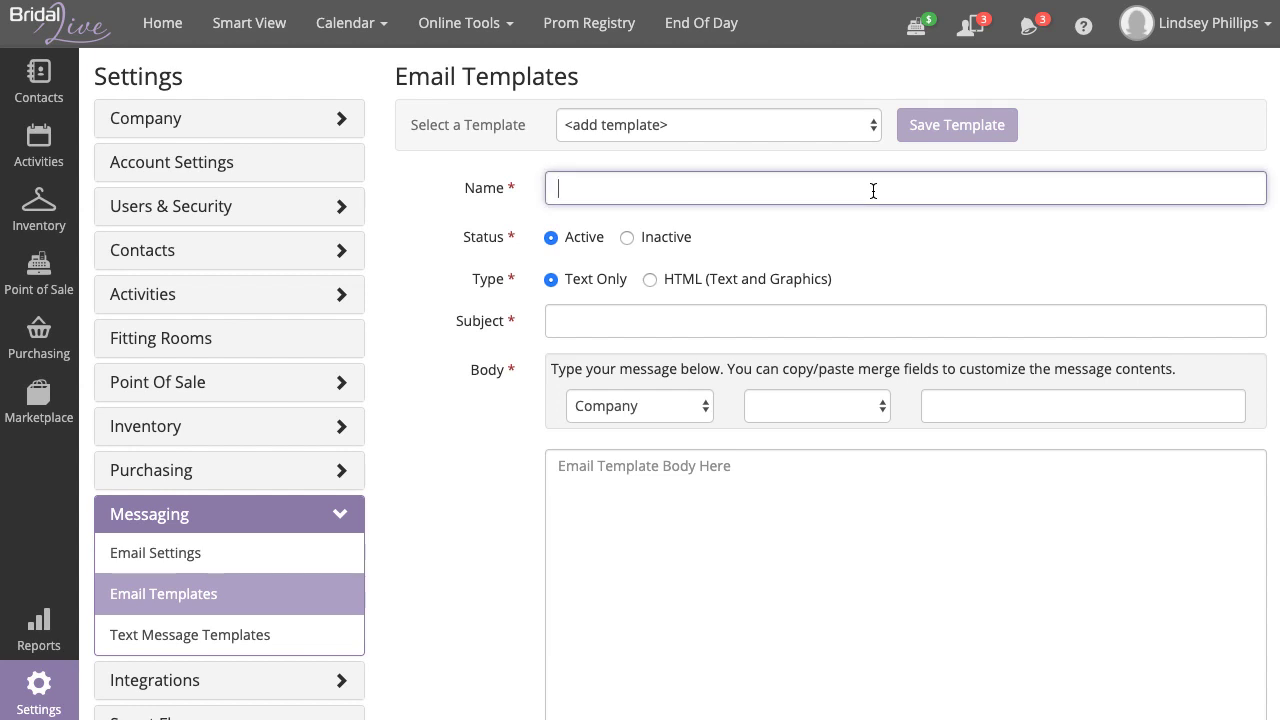
{"action": "type", "text": "Favorites Template"}
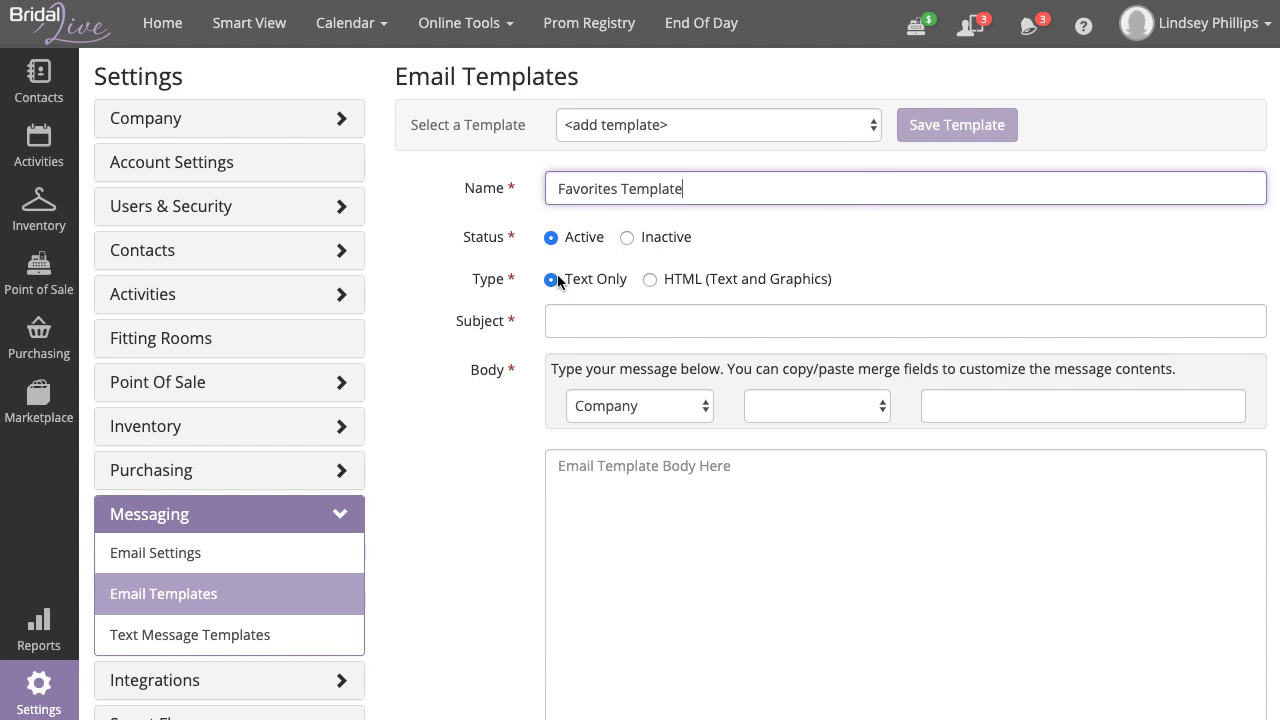
{"action": "left_click_drag", "start_coordinate": [509, 284], "coordinate": [466, 290]}
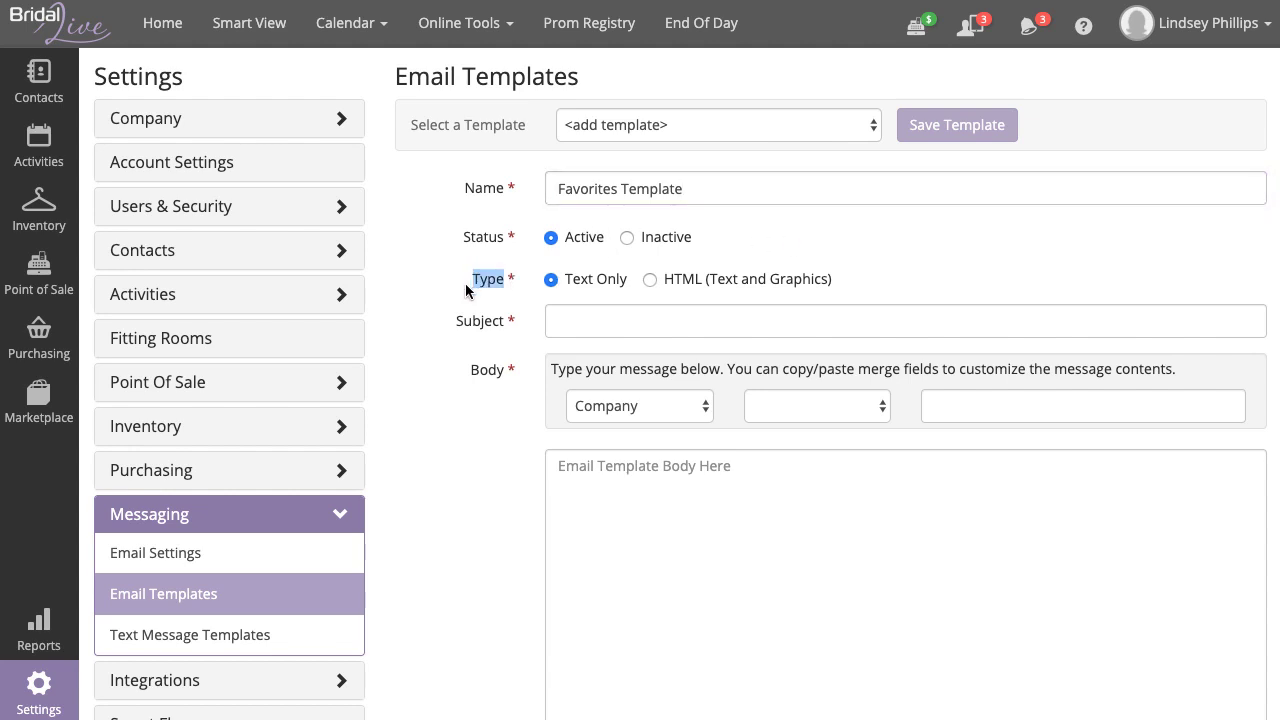
{"action": "left_click", "coordinate": [682, 286]}
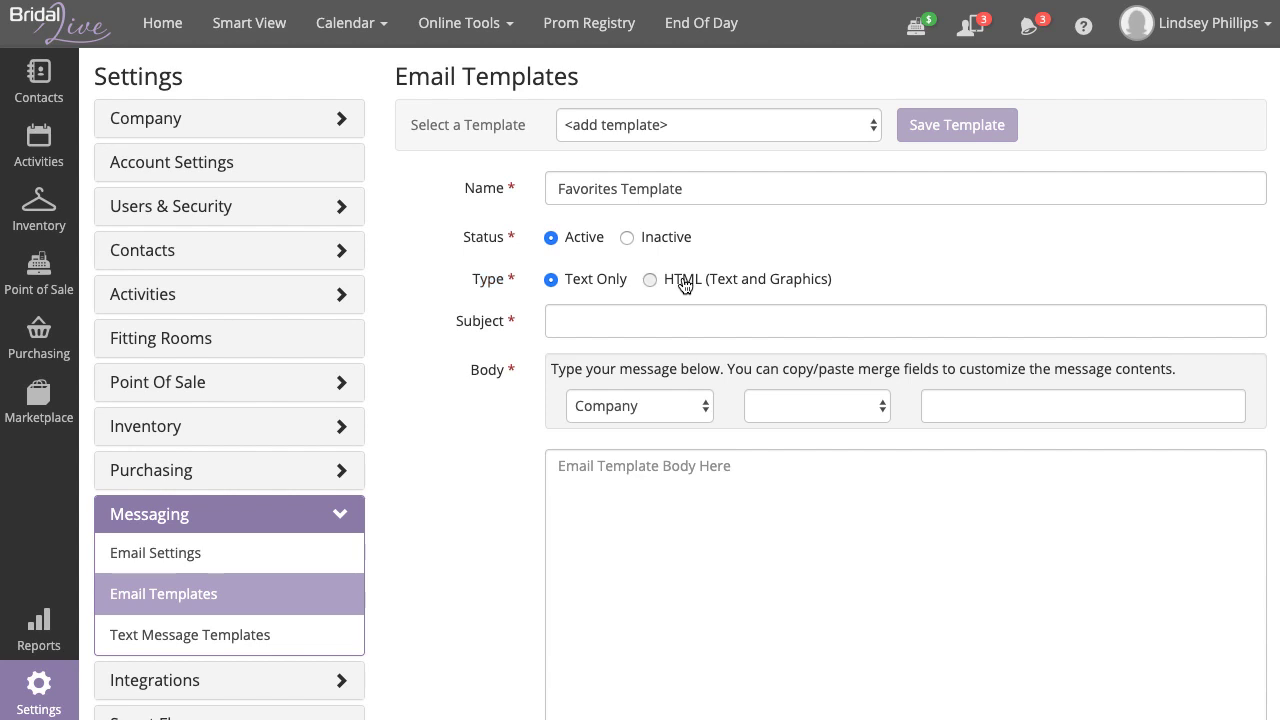
{"action": "left_click", "coordinate": [609, 322]}
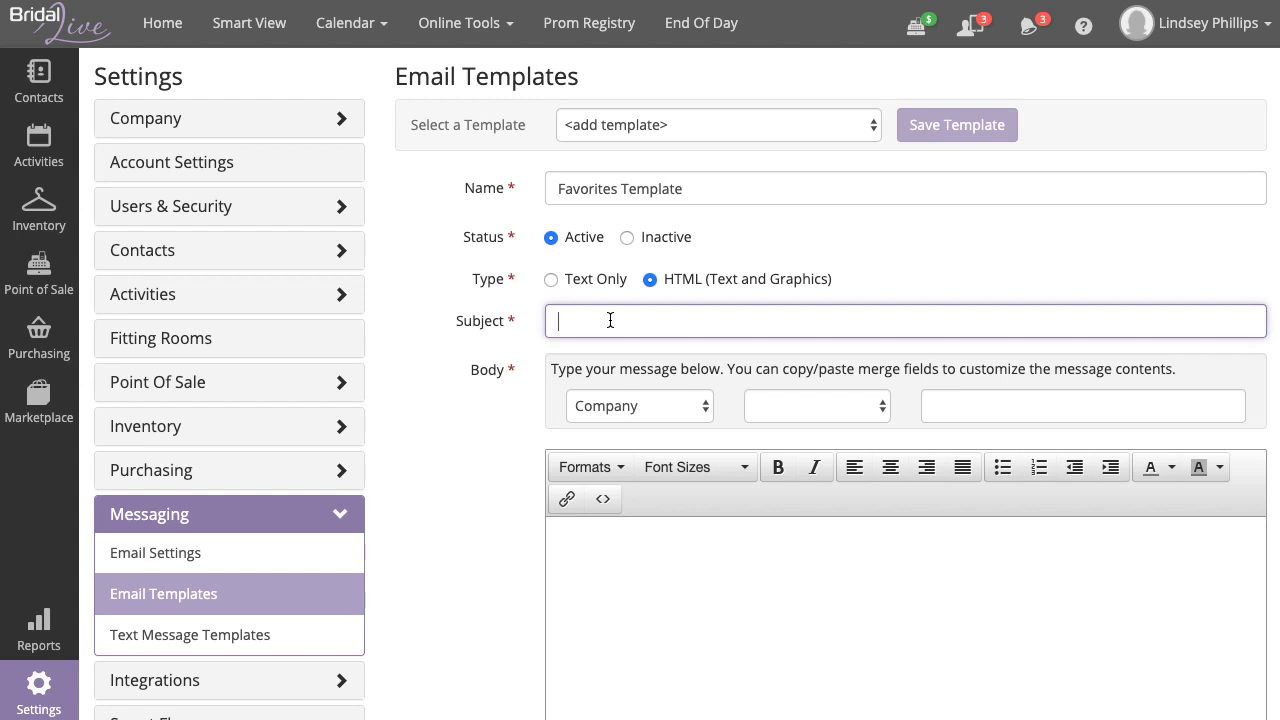
- Set the subject to 'Check out your favorite styles from your visit!'
{"action": "type", "text": "Check out your "}
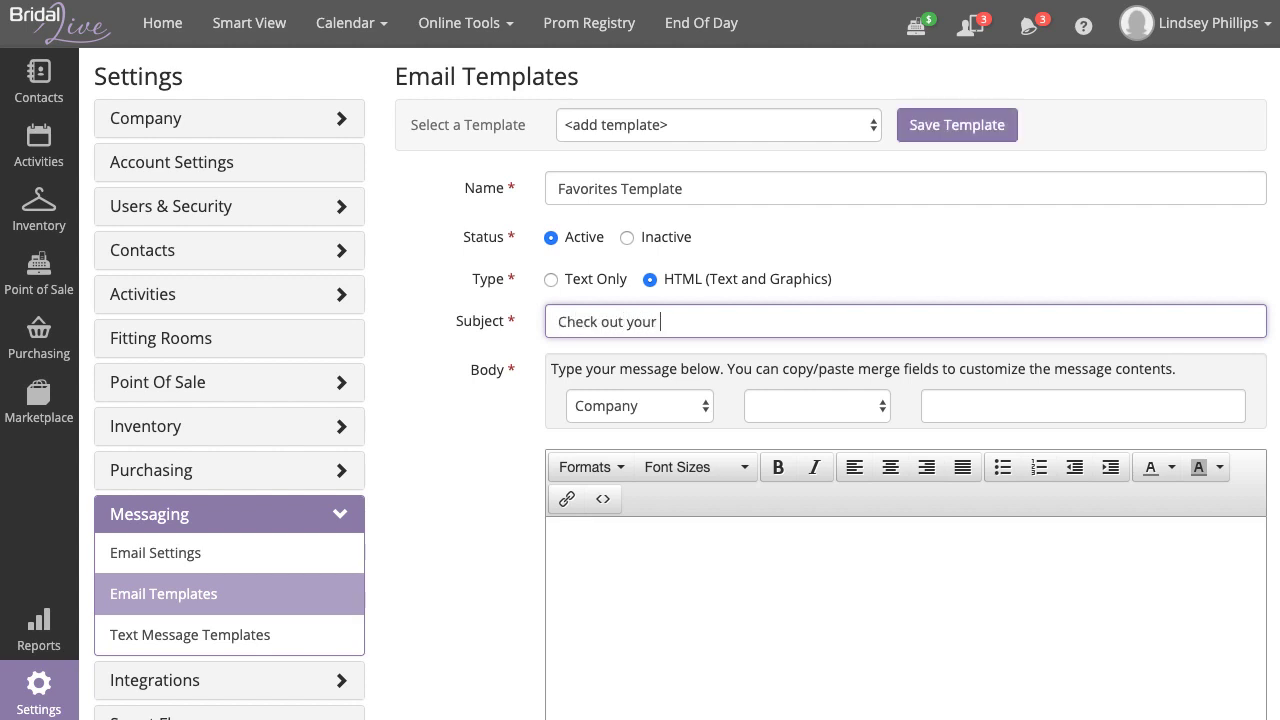
{"action": "type", "text": "favorite styles for your visit!"}
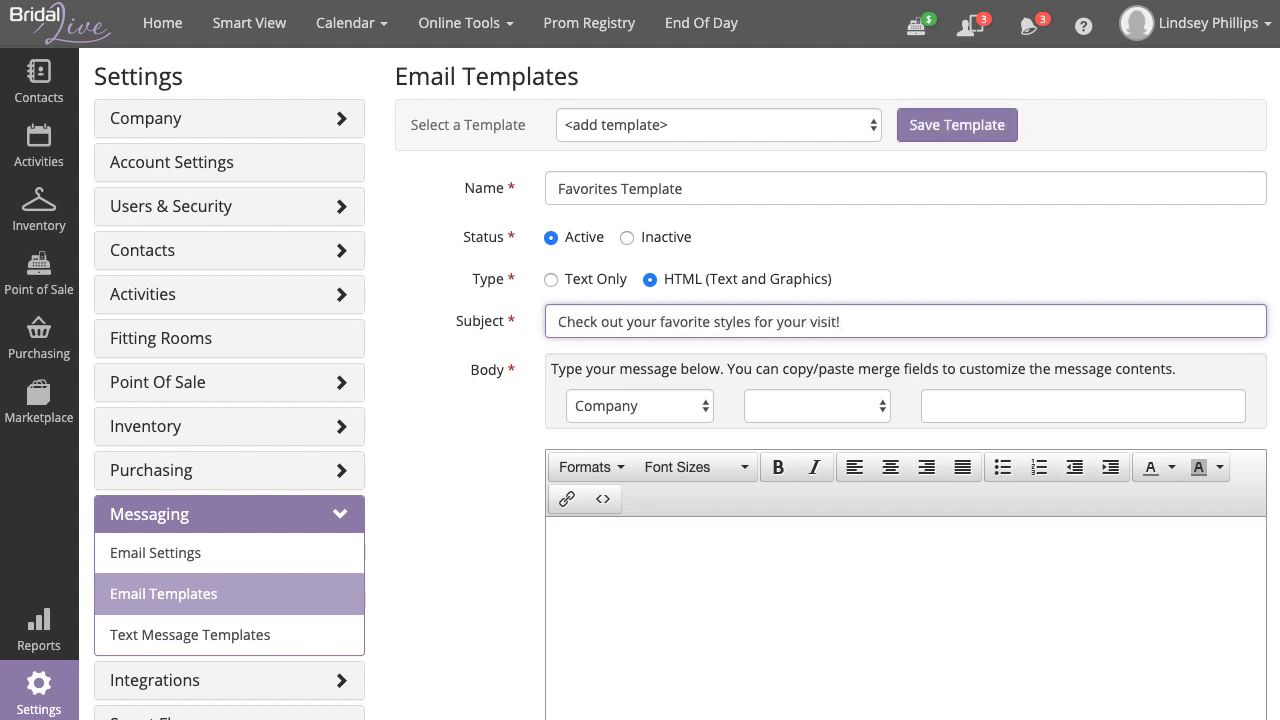
{"action": "double_click", "coordinate": [764, 321]}
{"action": "type", "text": "from"}
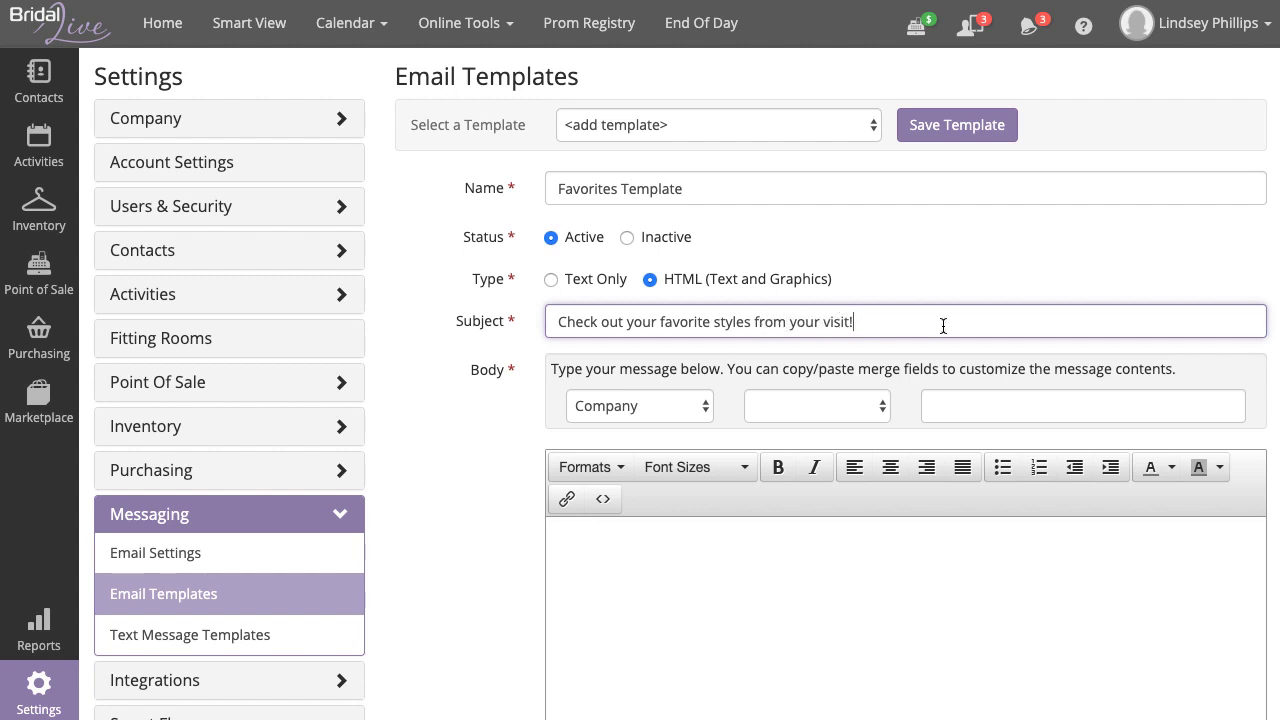
{"action": "scroll", "coordinate": [454, 527], "scroll_direction": "down", "scroll_amount": 1}
{"action": "scroll", "coordinate": [454, 527], "scroll_direction": "down", "scroll_amount": 3}
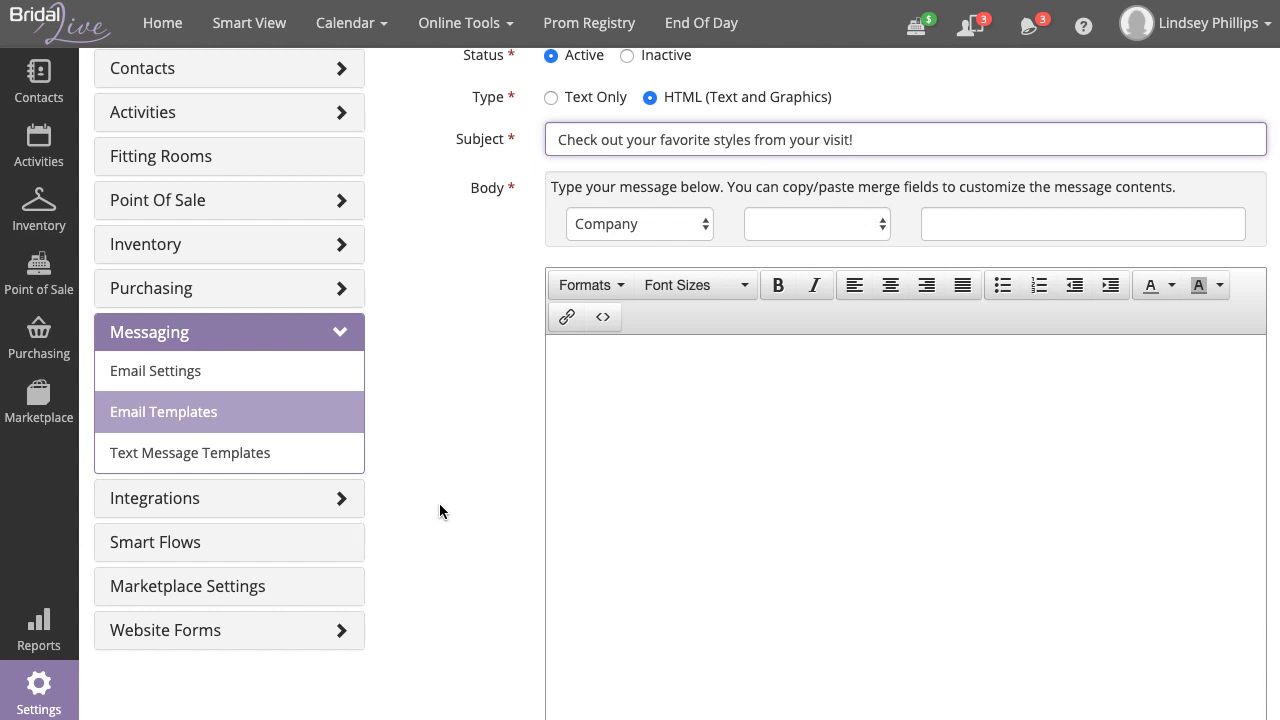
- Open the body's source code view, then load help.bridallive.com in a new tab
{"action": "left_click", "coordinate": [616, 326]}
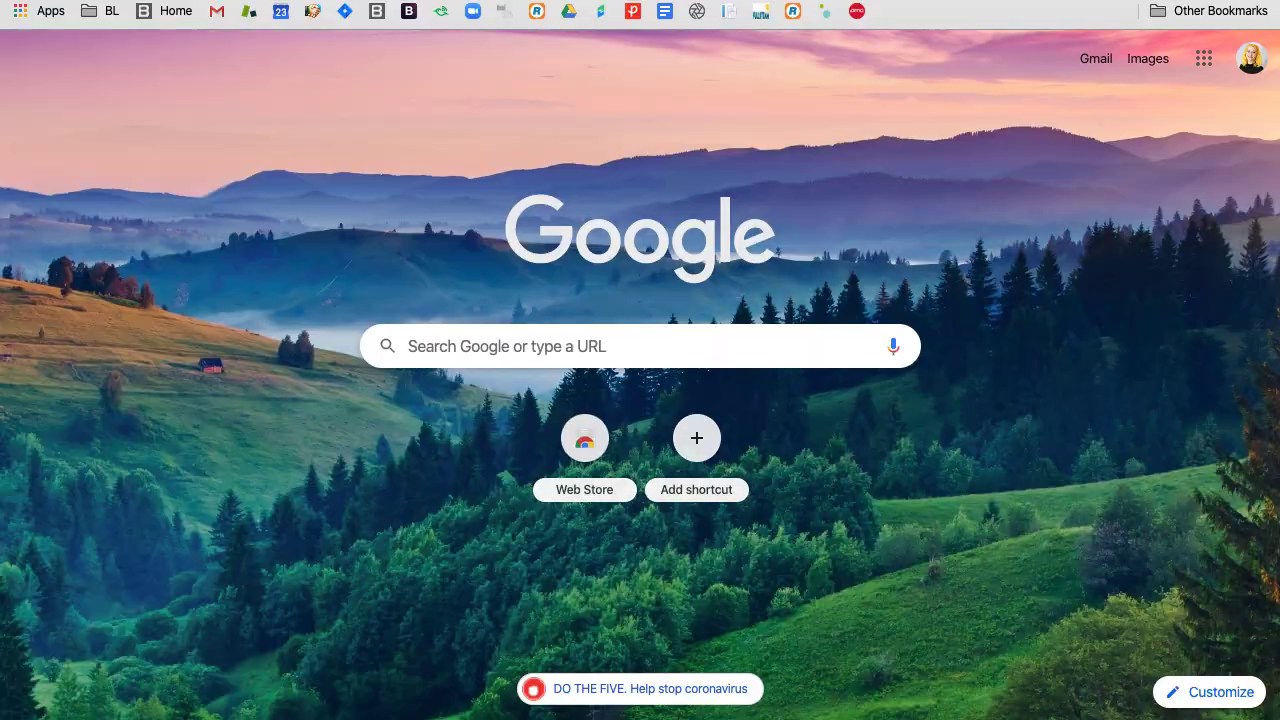
{"action": "type", "text": "help."}
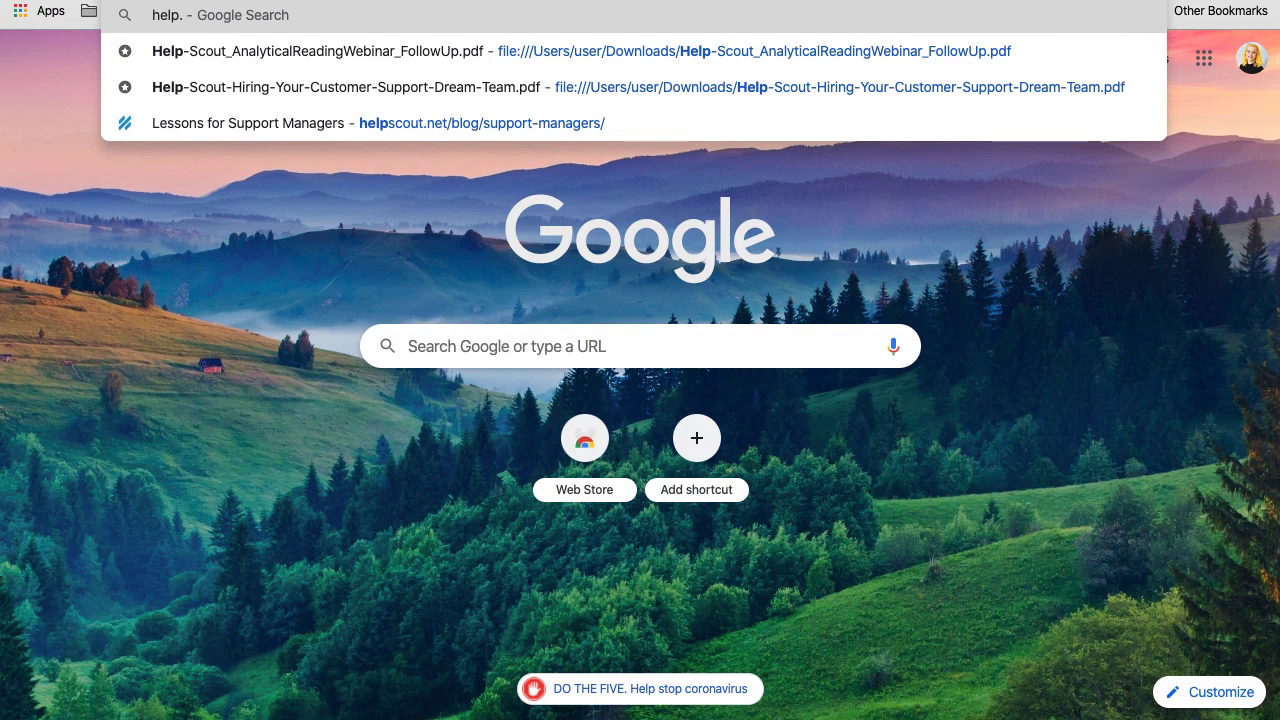
{"action": "type", "text": "bridallive.com"}
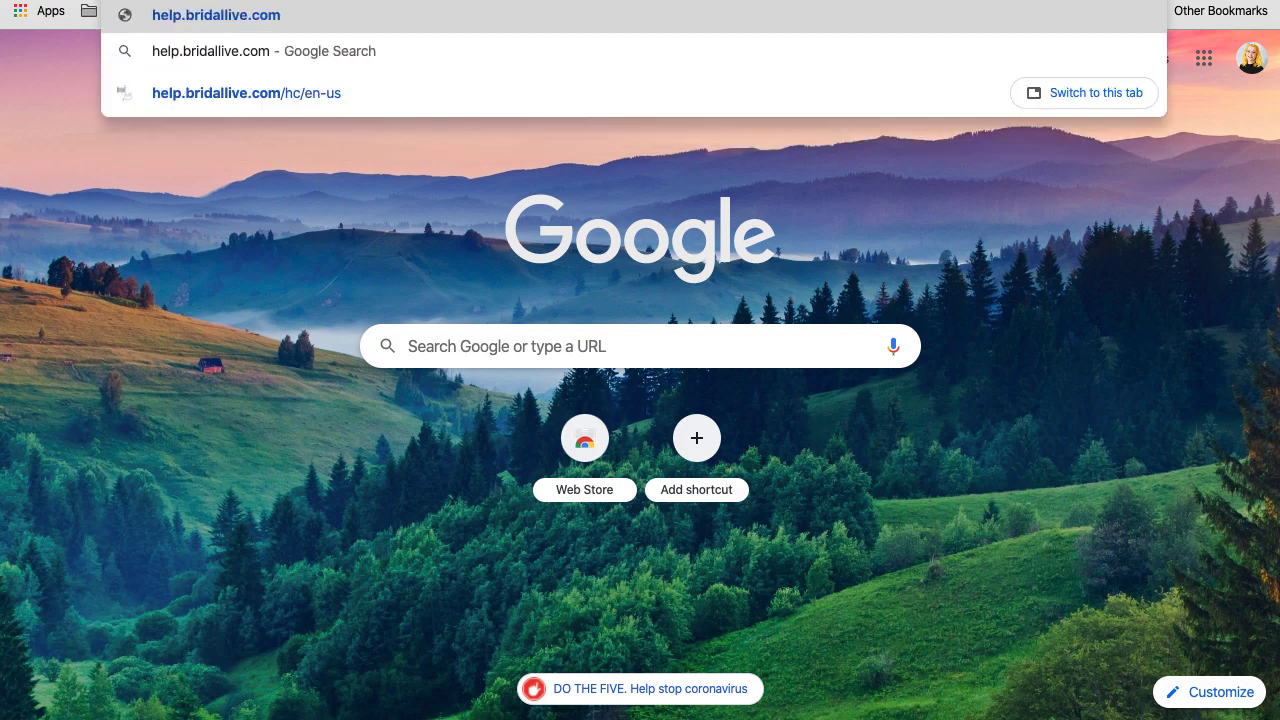
{"action": "key", "text": "Return"}
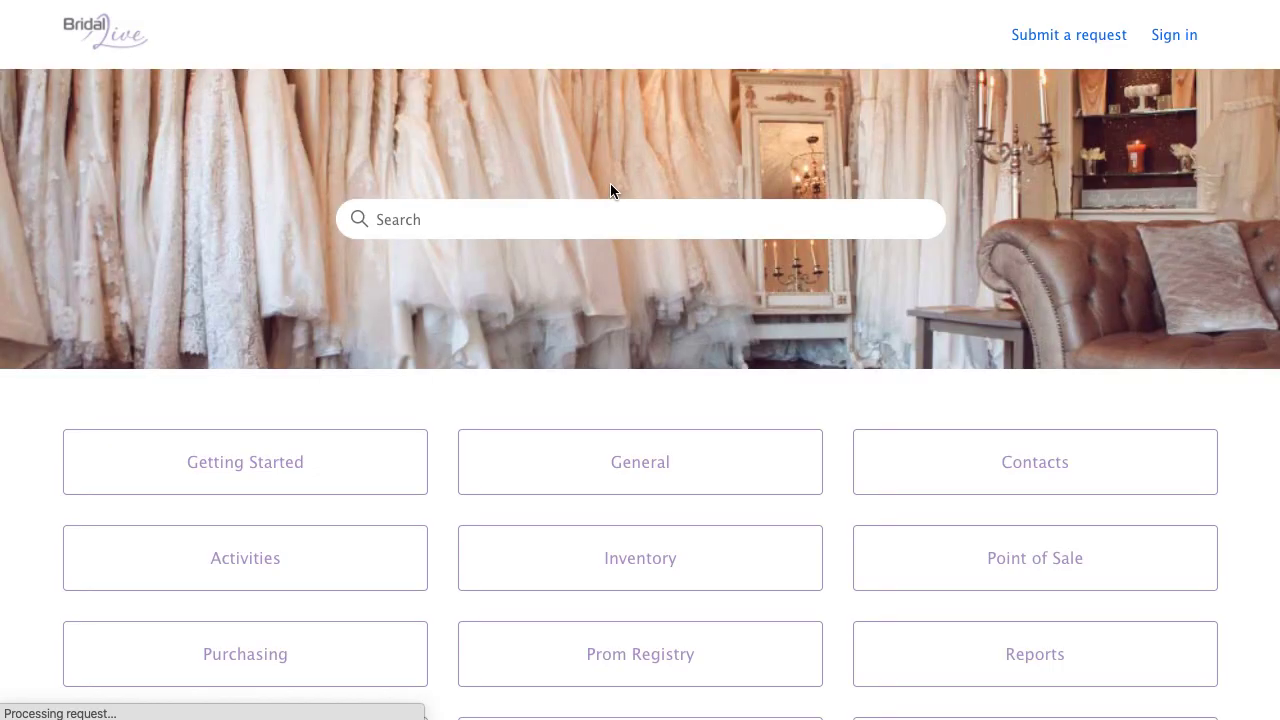
- Search the help center for 'BridalLive Templat' and open the Favorites template's raw HTML
{"action": "left_click", "coordinate": [466, 222]}
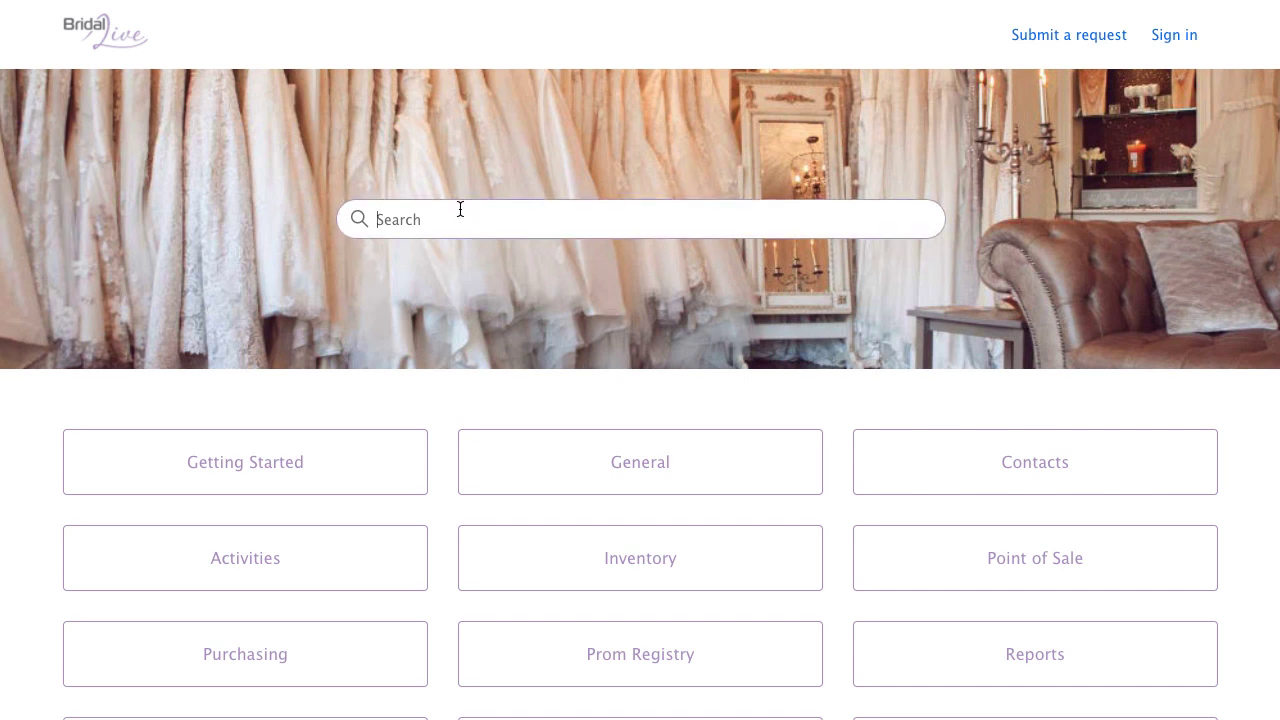
{"action": "type", "text": "BridalLive Templat"}
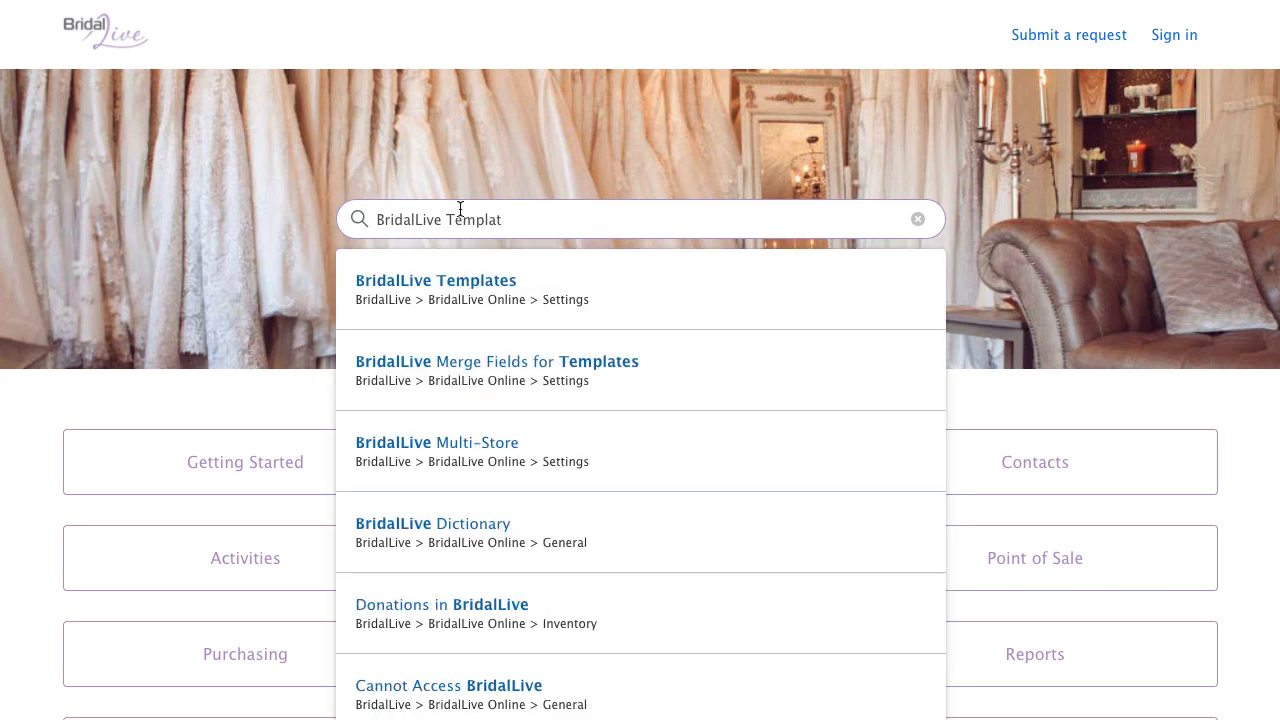
{"action": "left_click", "coordinate": [503, 278]}
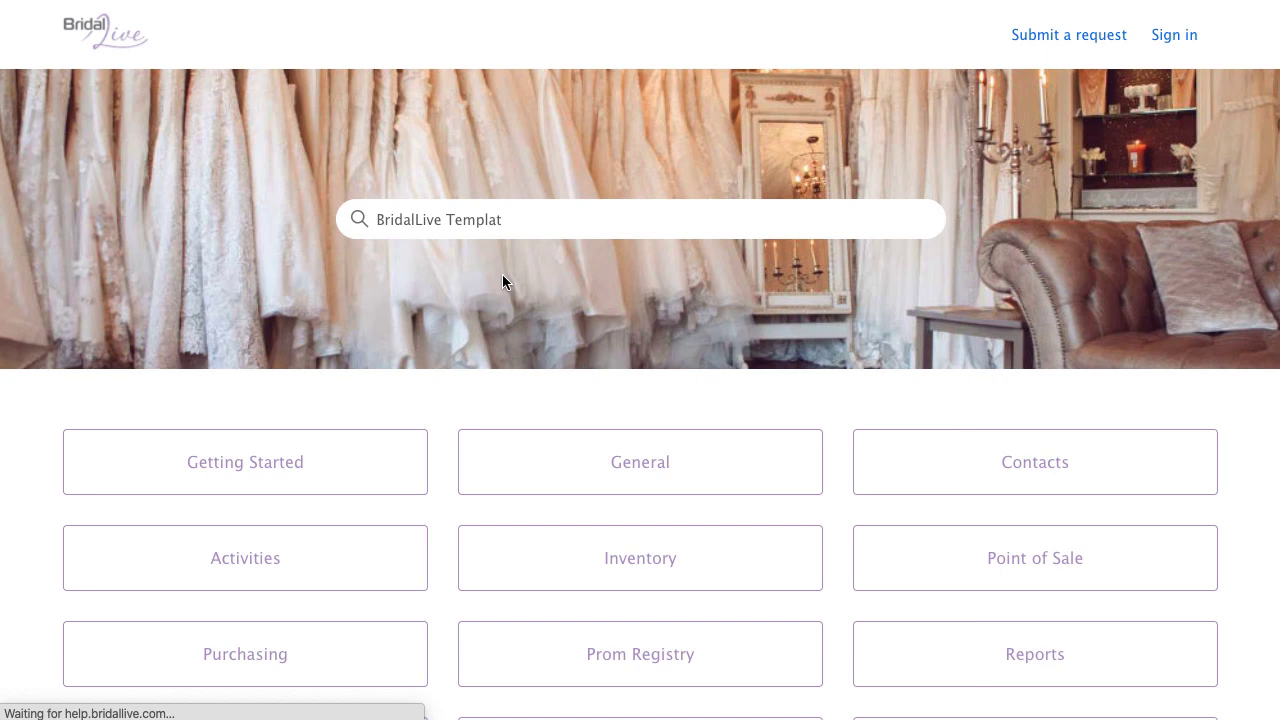
{"action": "scroll", "coordinate": [678, 330], "scroll_direction": "down", "scroll_amount": 3}
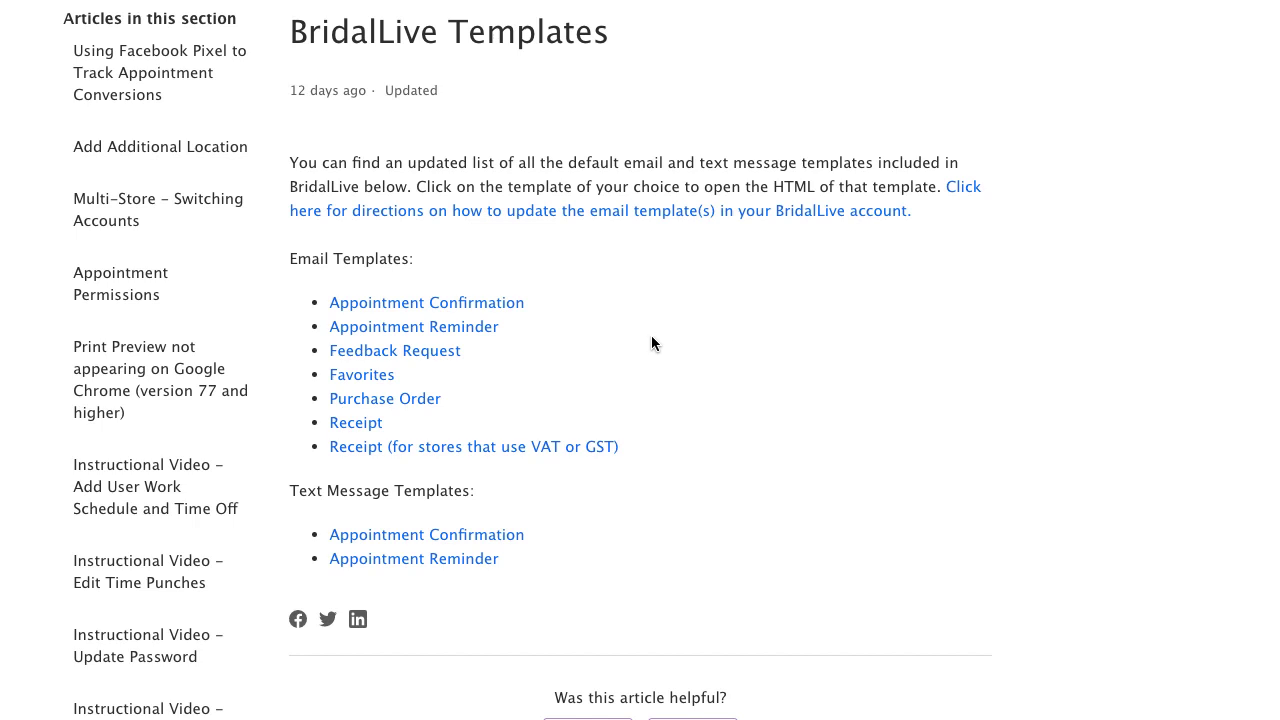
{"action": "left_click", "coordinate": [364, 378]}
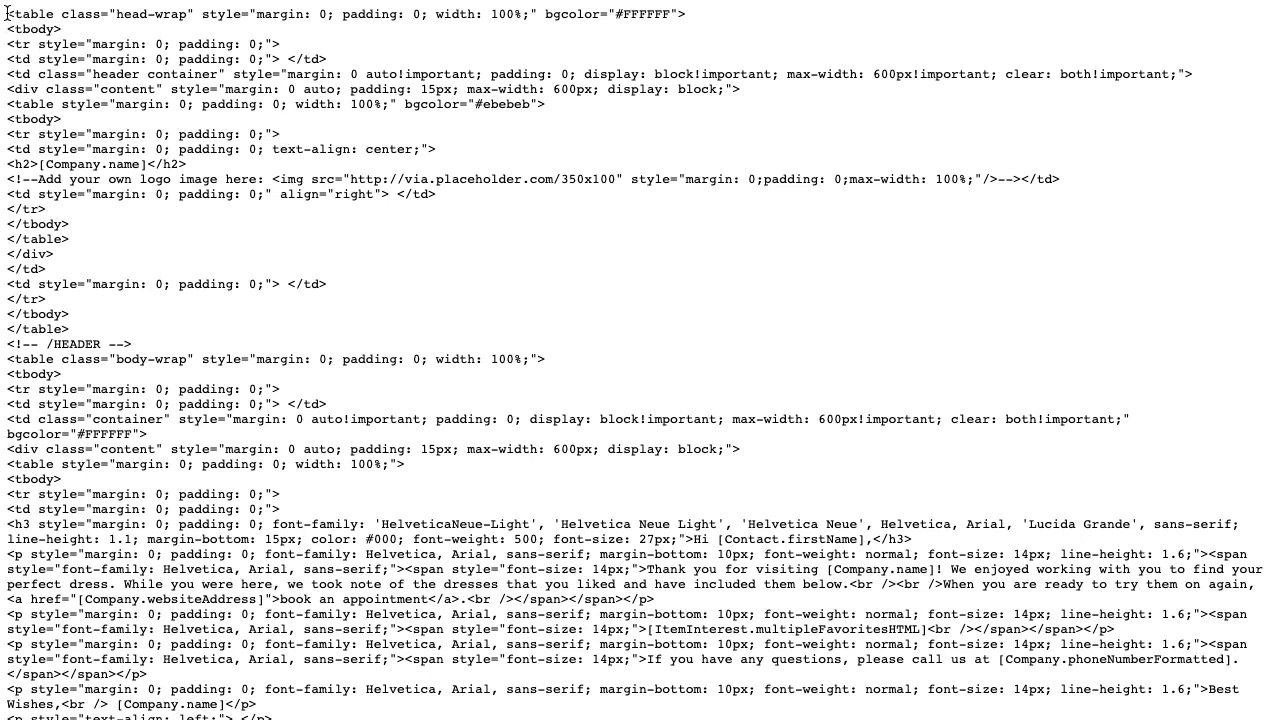
- Copy all of the Favorites template HTML from the help page and go back to BridalLive
{"action": "left_click_drag", "start_coordinate": [7, 14], "coordinate": [133, 713]}
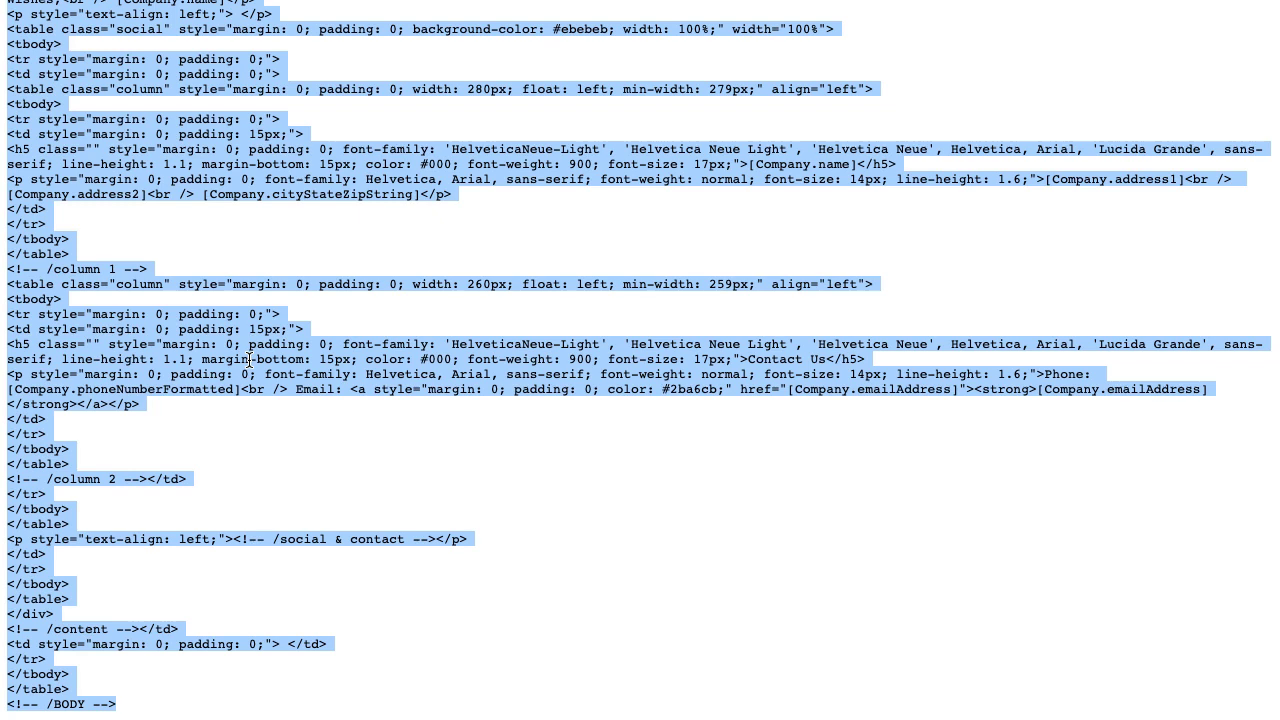
{"action": "right_click", "coordinate": [250, 361]}
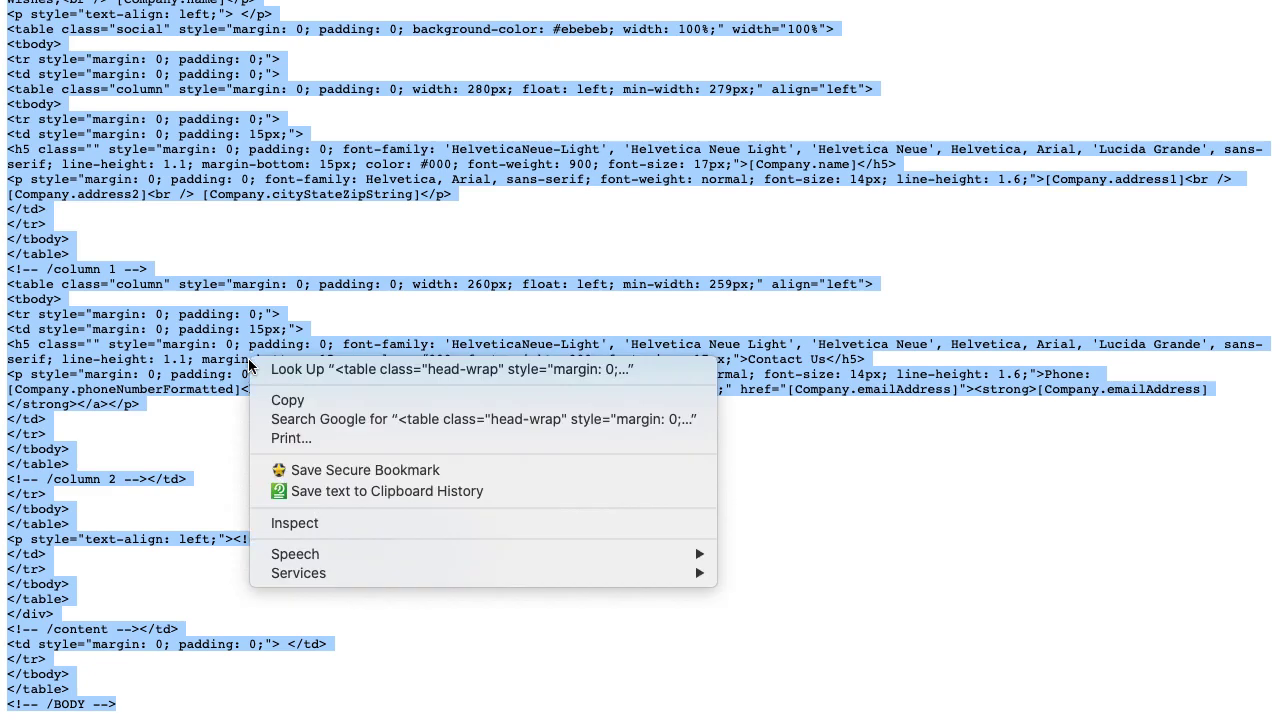
{"action": "left_click", "coordinate": [340, 403]}
{"action": "scroll", "coordinate": [253, 373], "scroll_direction": "up", "scroll_amount": 2}
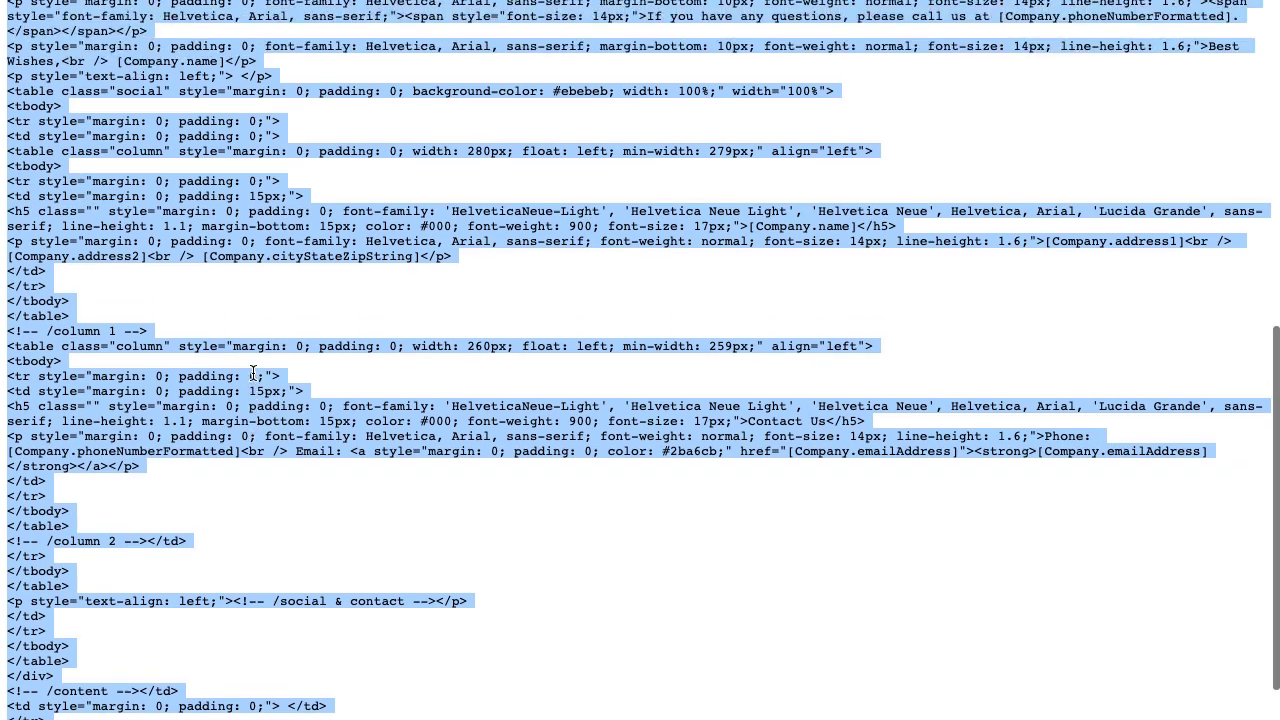
{"action": "scroll", "coordinate": [253, 373], "scroll_direction": "up", "scroll_amount": 15}
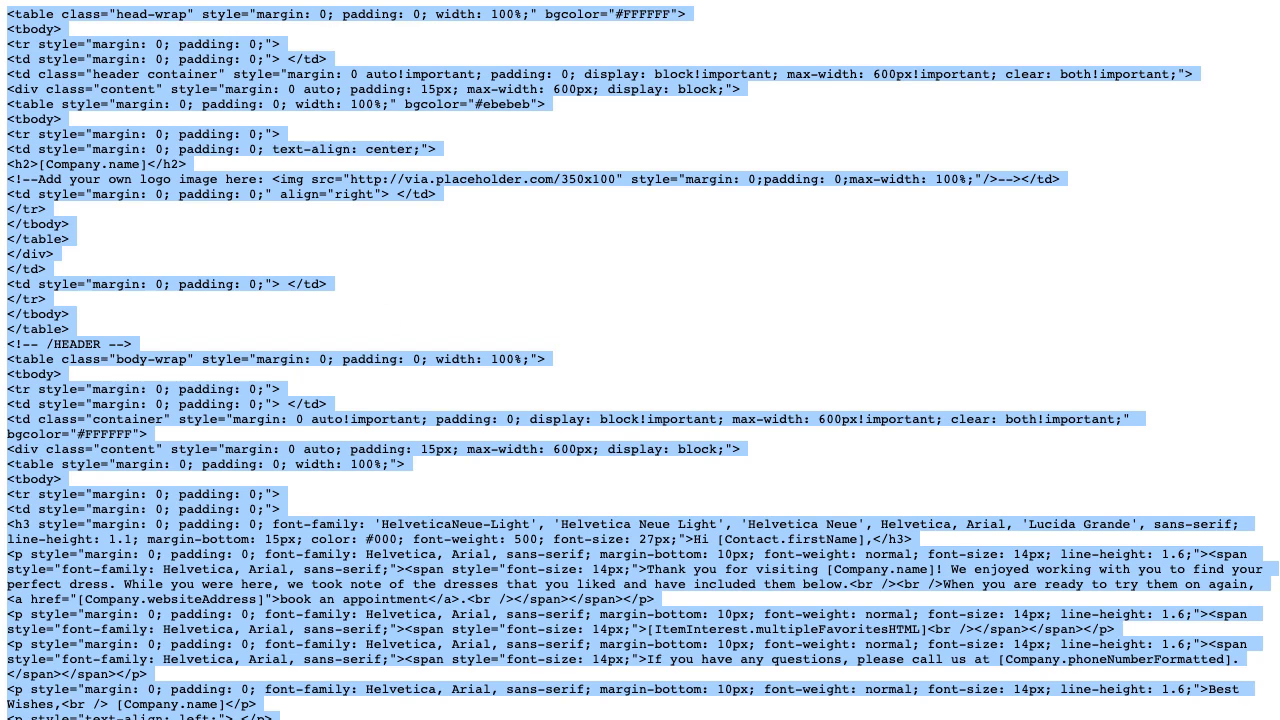
{"action": "key", "text": "BackSpace"}
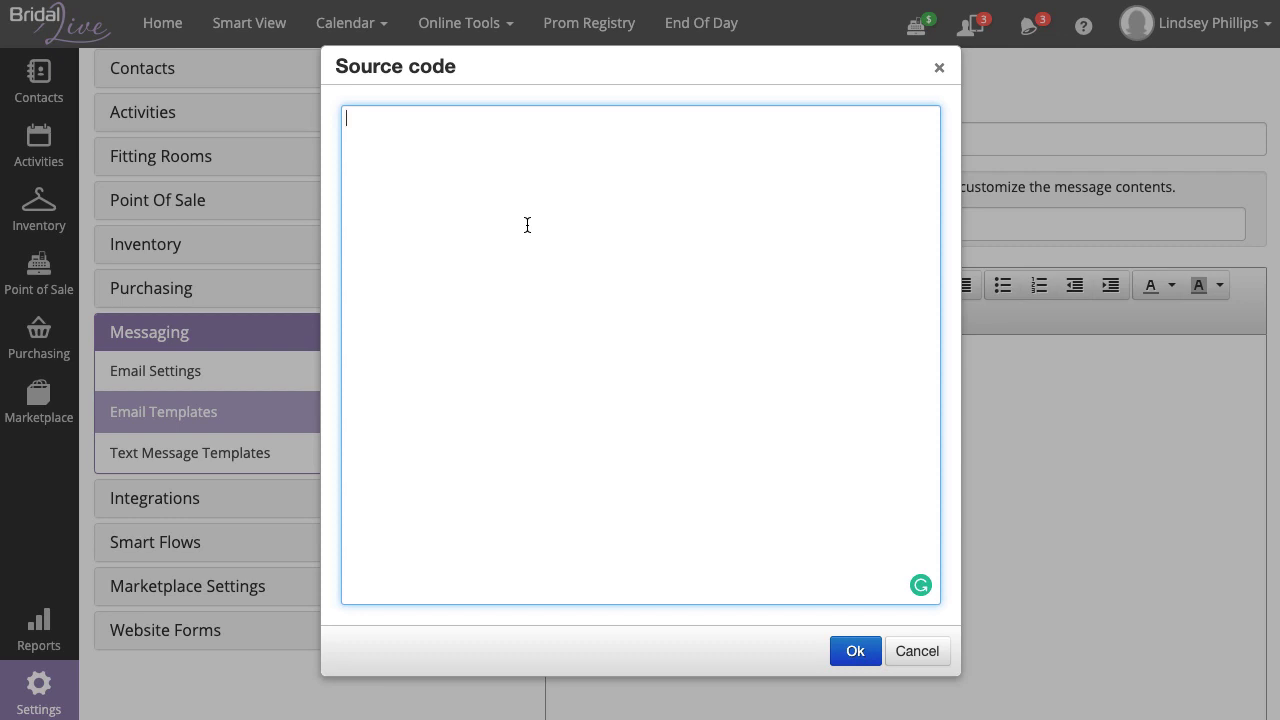
- Paste the copied Favorites HTML into the Source code dialog and apply it to the body
{"action": "right_click", "coordinate": [455, 199]}
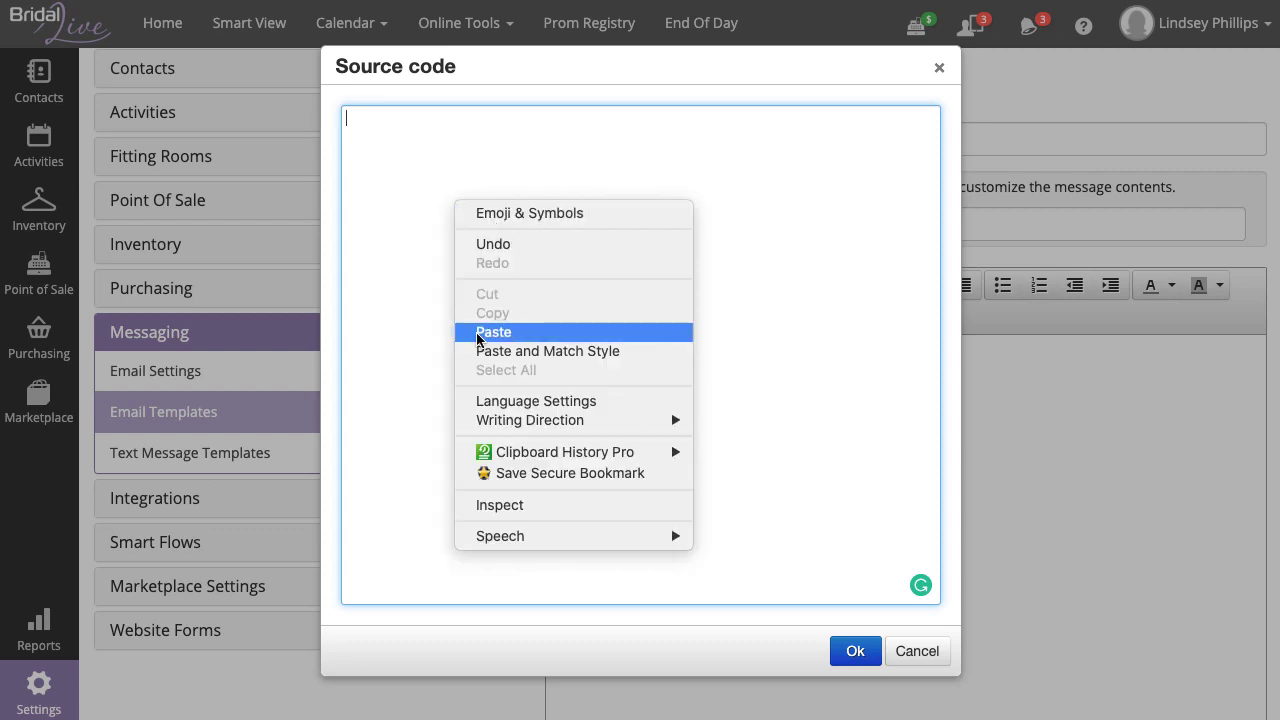
{"action": "left_click", "coordinate": [562, 332]}
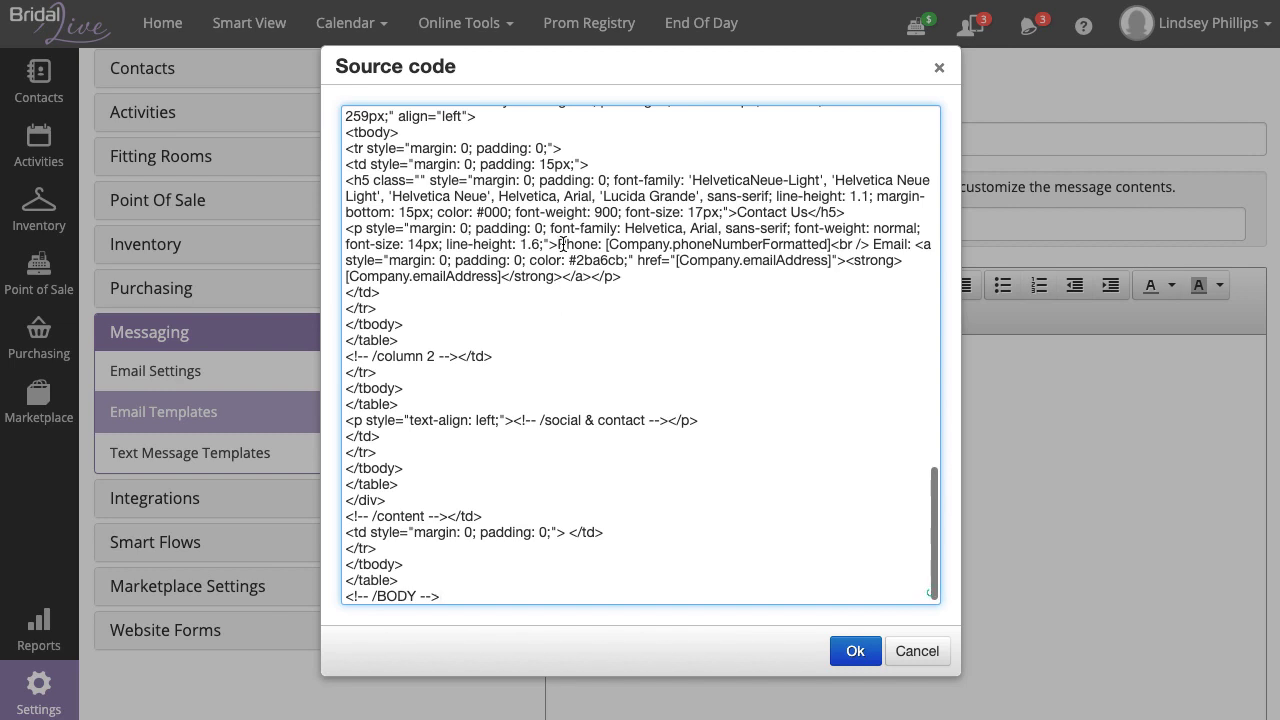
{"action": "left_click", "coordinate": [857, 652]}
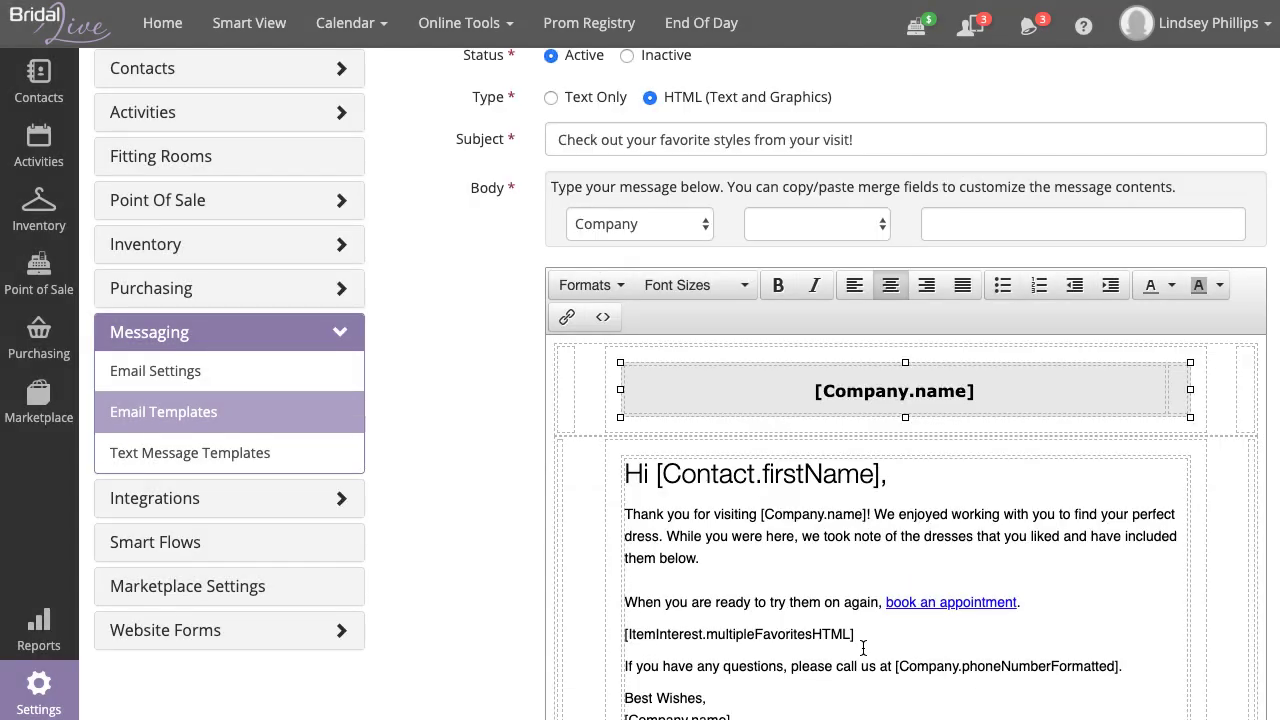
{"action": "scroll", "coordinate": [770, 500], "scroll_direction": "down", "scroll_amount": 1}
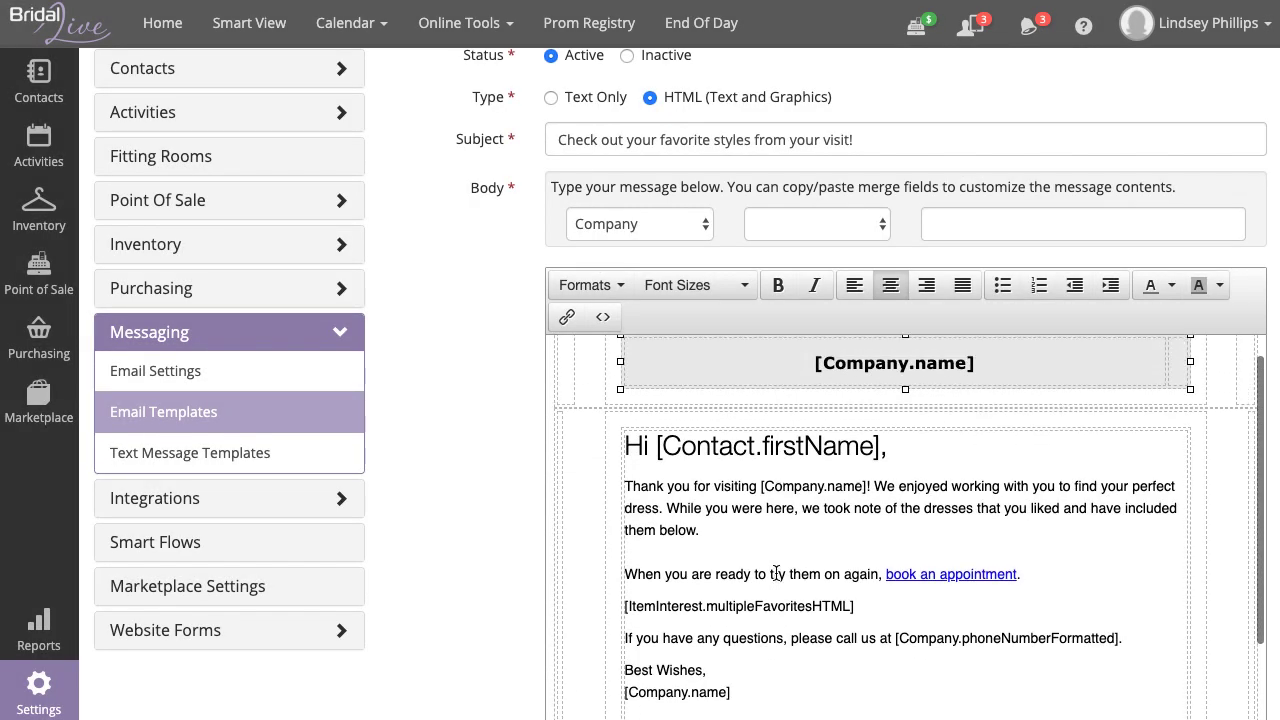
{"action": "scroll", "coordinate": [467, 527], "scroll_direction": "down", "scroll_amount": 1}
{"action": "scroll", "coordinate": [467, 519], "scroll_direction": "down", "scroll_amount": 1}
{"action": "scroll", "coordinate": [950, 383], "scroll_direction": "up", "scroll_amount": 1}
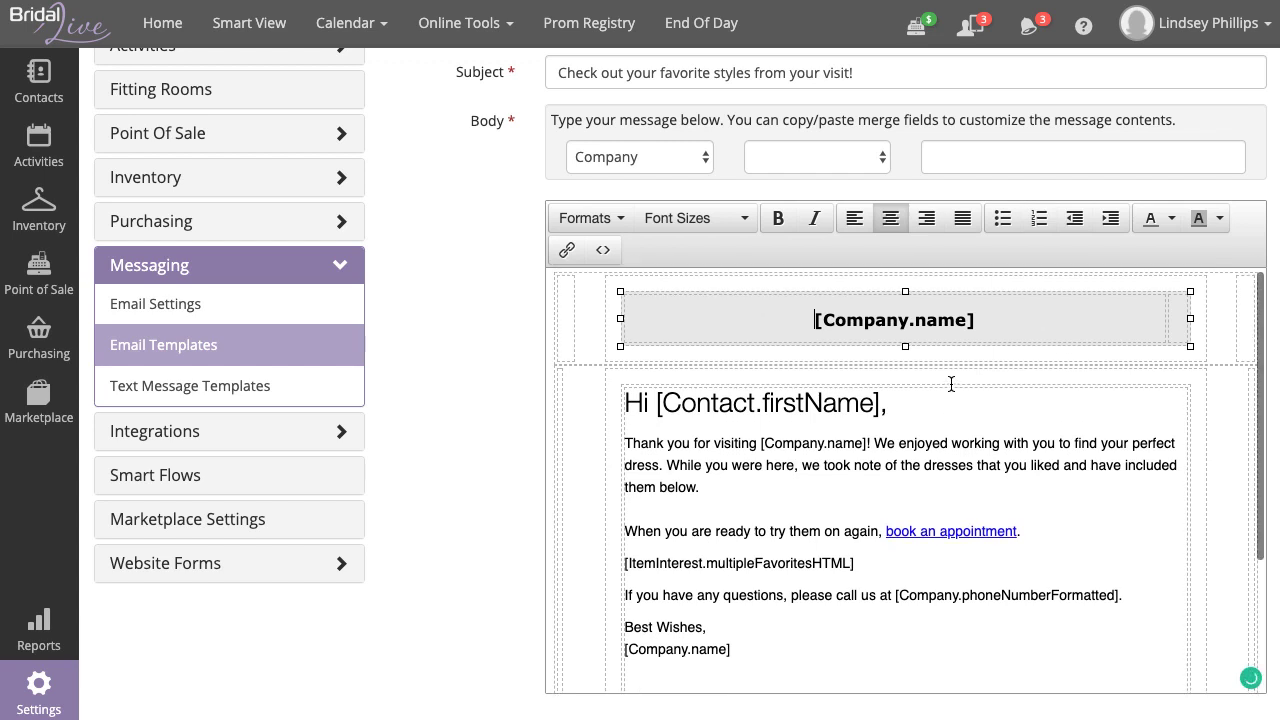
{"action": "left_click", "coordinate": [988, 322]}
{"action": "left_click_drag", "start_coordinate": [988, 322], "coordinate": [970, 324]}
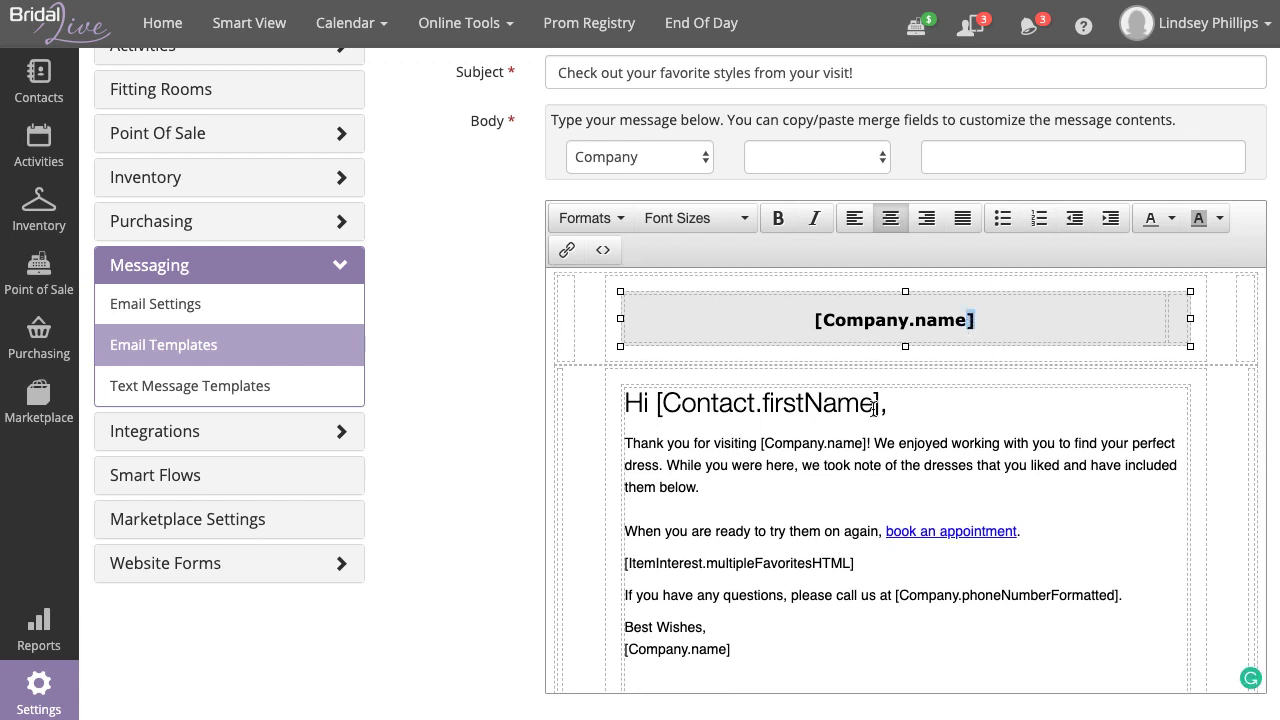
{"action": "left_click_drag", "start_coordinate": [888, 405], "coordinate": [872, 405]}
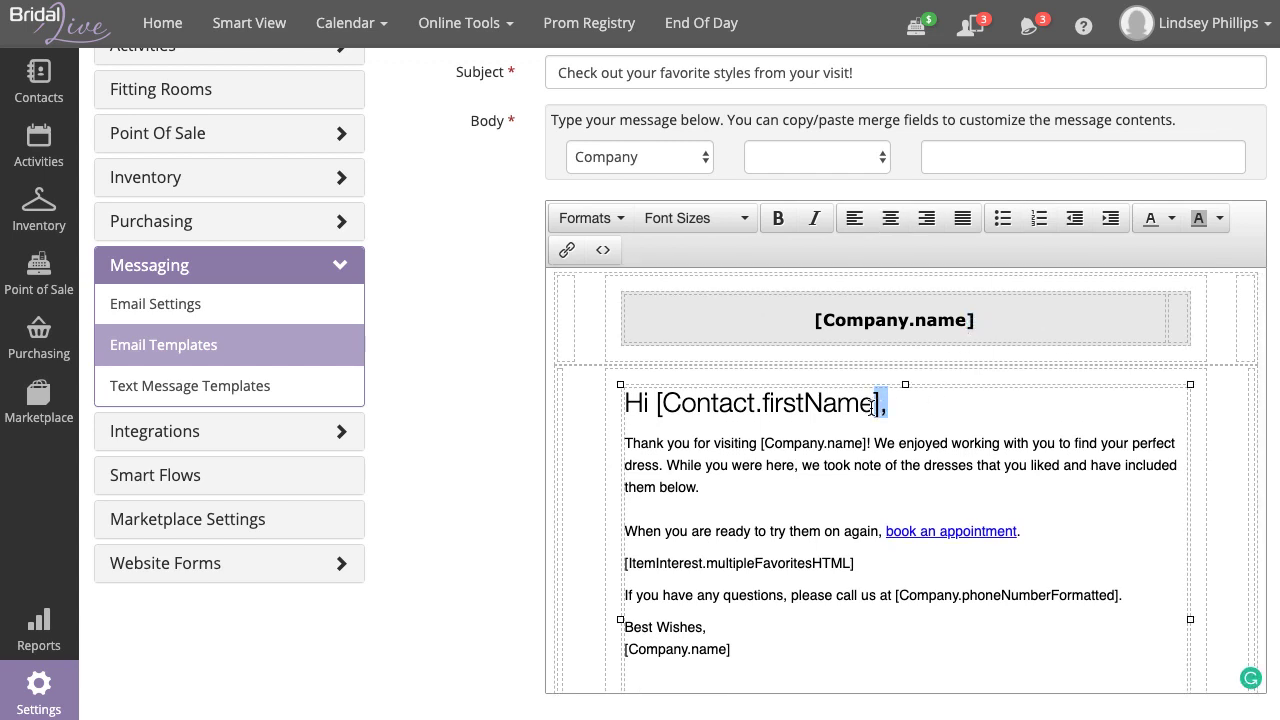
{"action": "left_click", "coordinate": [938, 423]}
{"action": "left_click", "coordinate": [740, 484]}
{"action": "type", "text": "This new wording!"}
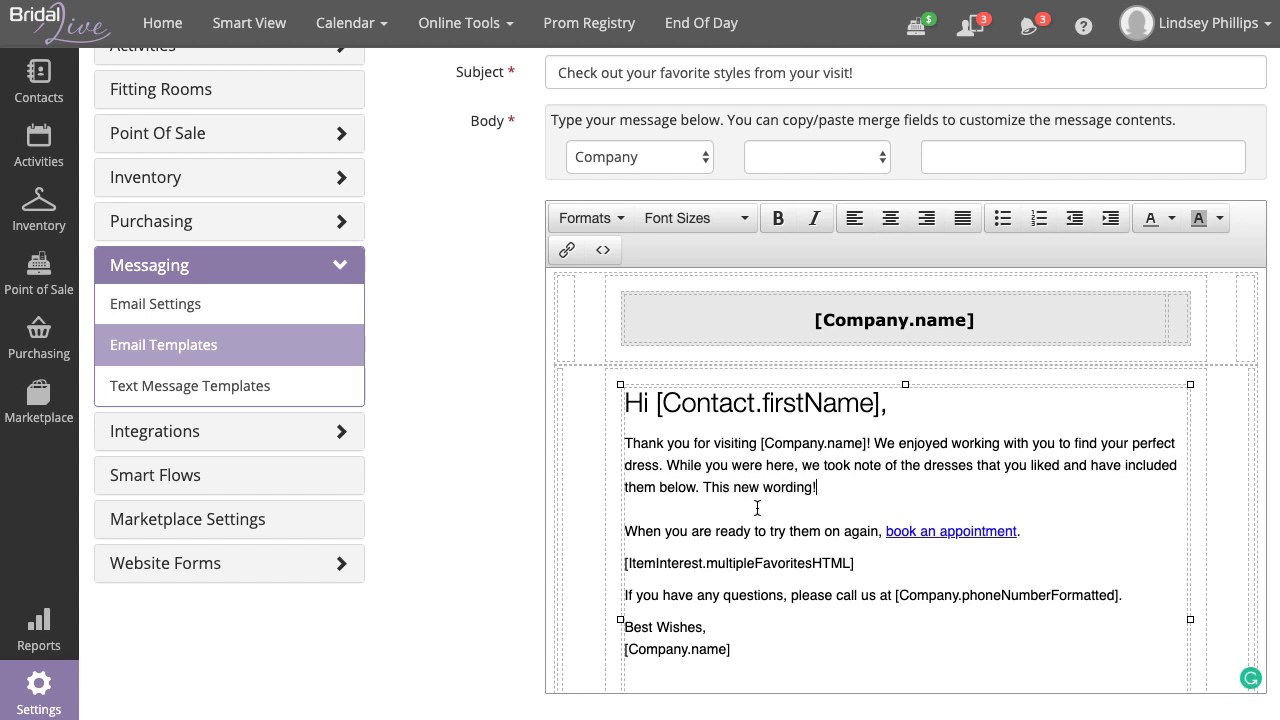
{"action": "left_click_drag", "start_coordinate": [818, 488], "coordinate": [706, 490]}
{"action": "key", "text": "BackSpace"}
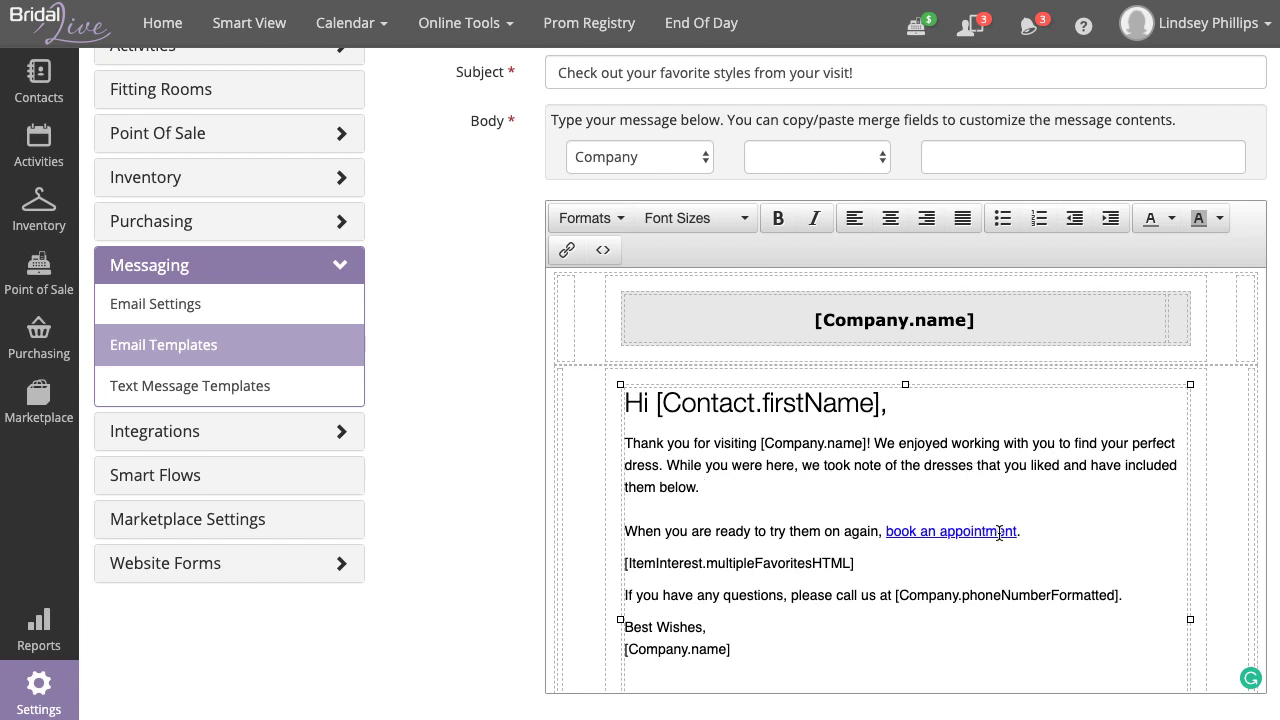
{"action": "left_click_drag", "start_coordinate": [1016, 530], "coordinate": [889, 533]}
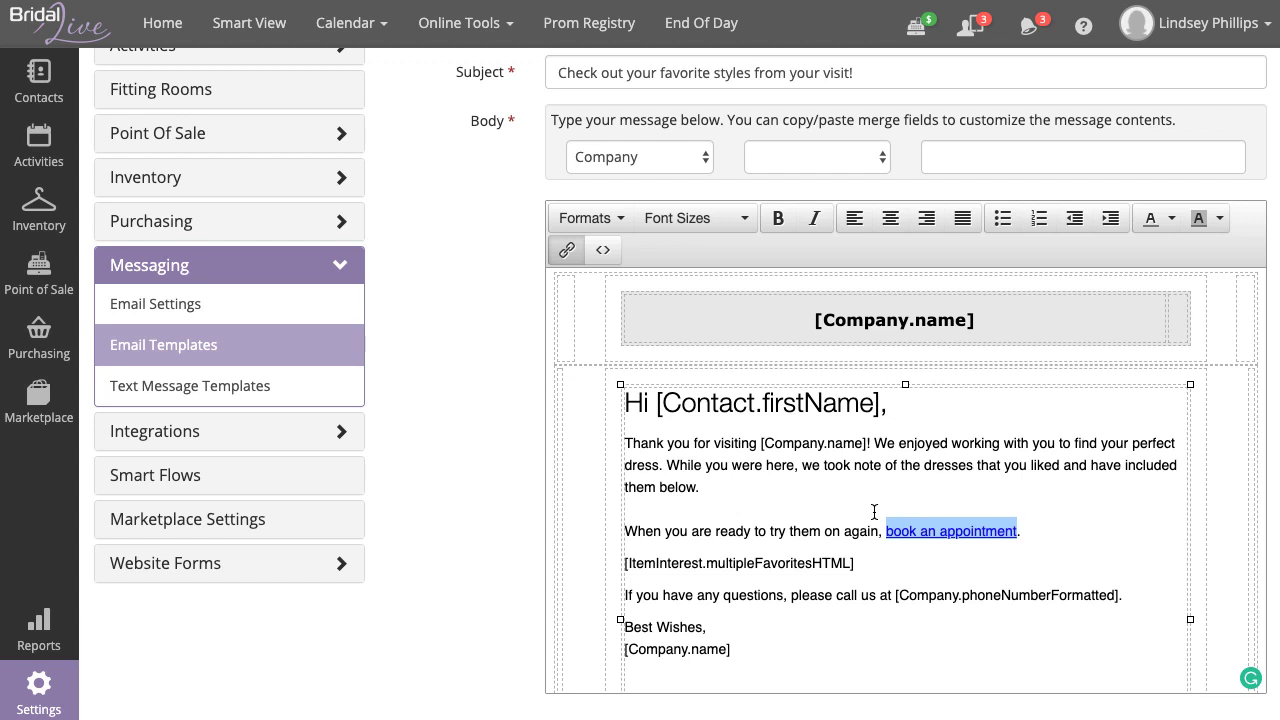
{"action": "scroll", "coordinate": [409, 428], "scroll_direction": "up", "scroll_amount": 3}
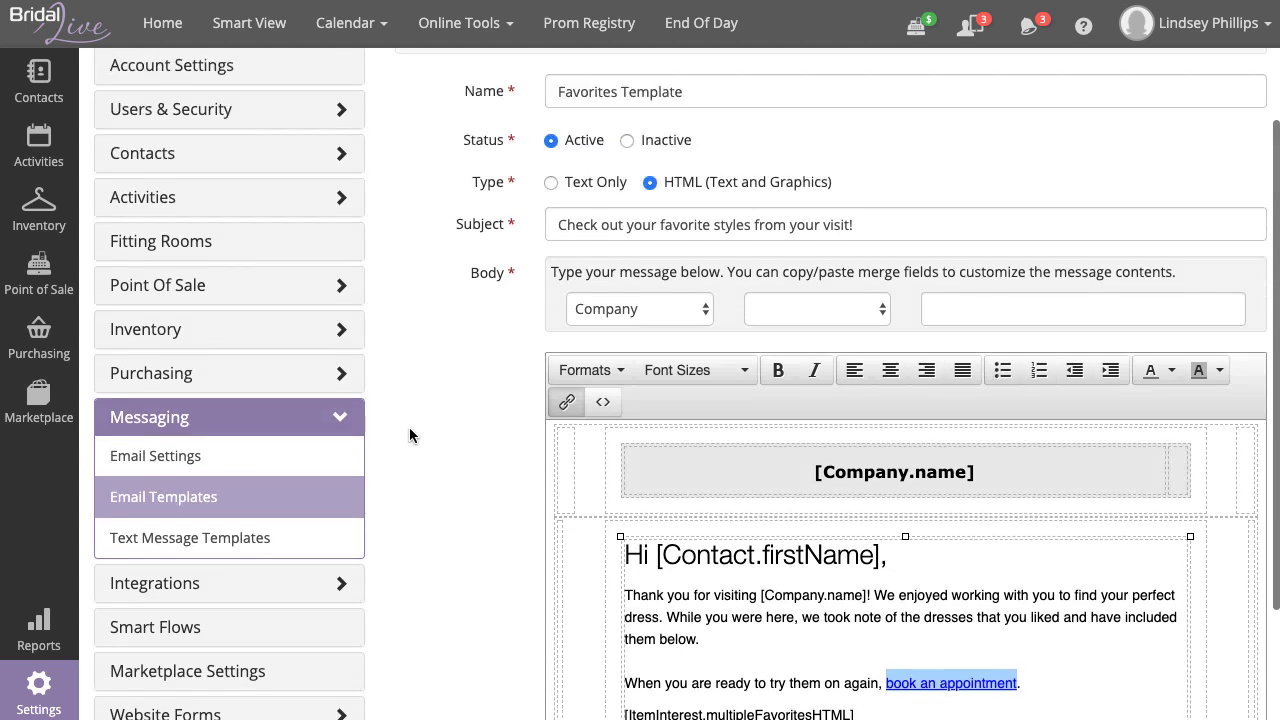
{"action": "scroll", "coordinate": [410, 428], "scroll_direction": "up", "scroll_amount": 2}
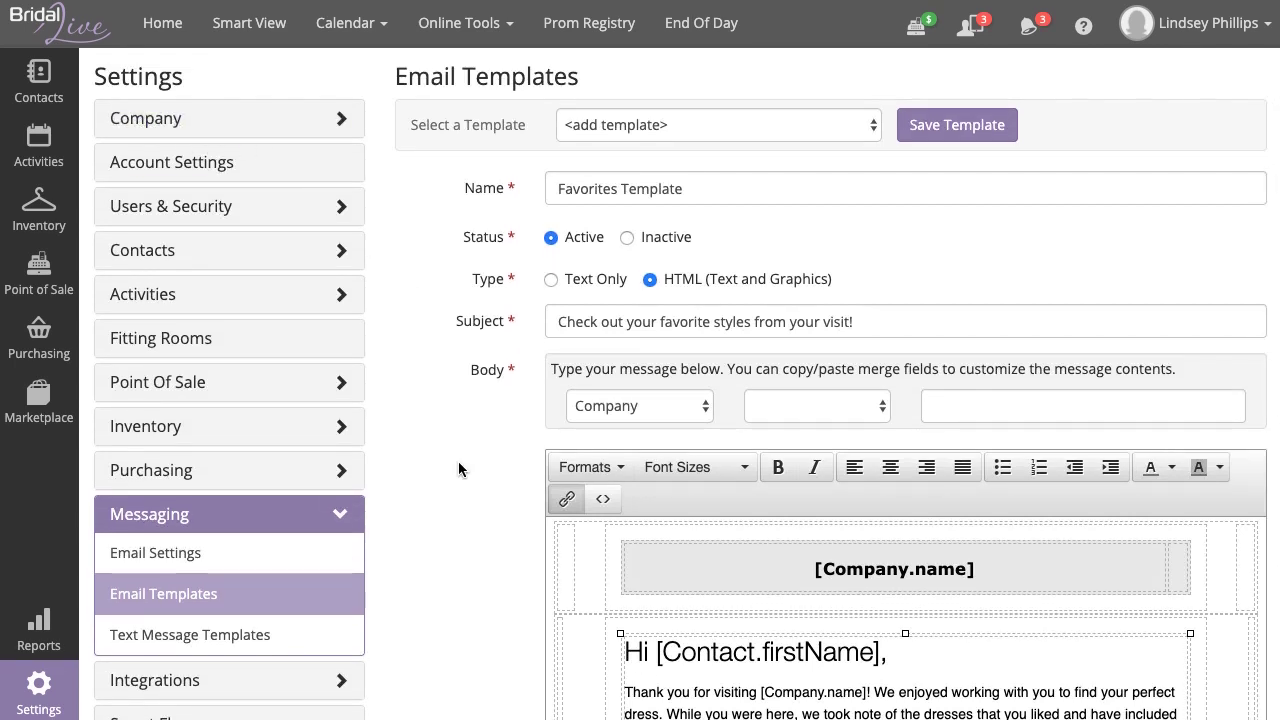
{"action": "scroll", "coordinate": [458, 469], "scroll_direction": "down", "scroll_amount": 4}
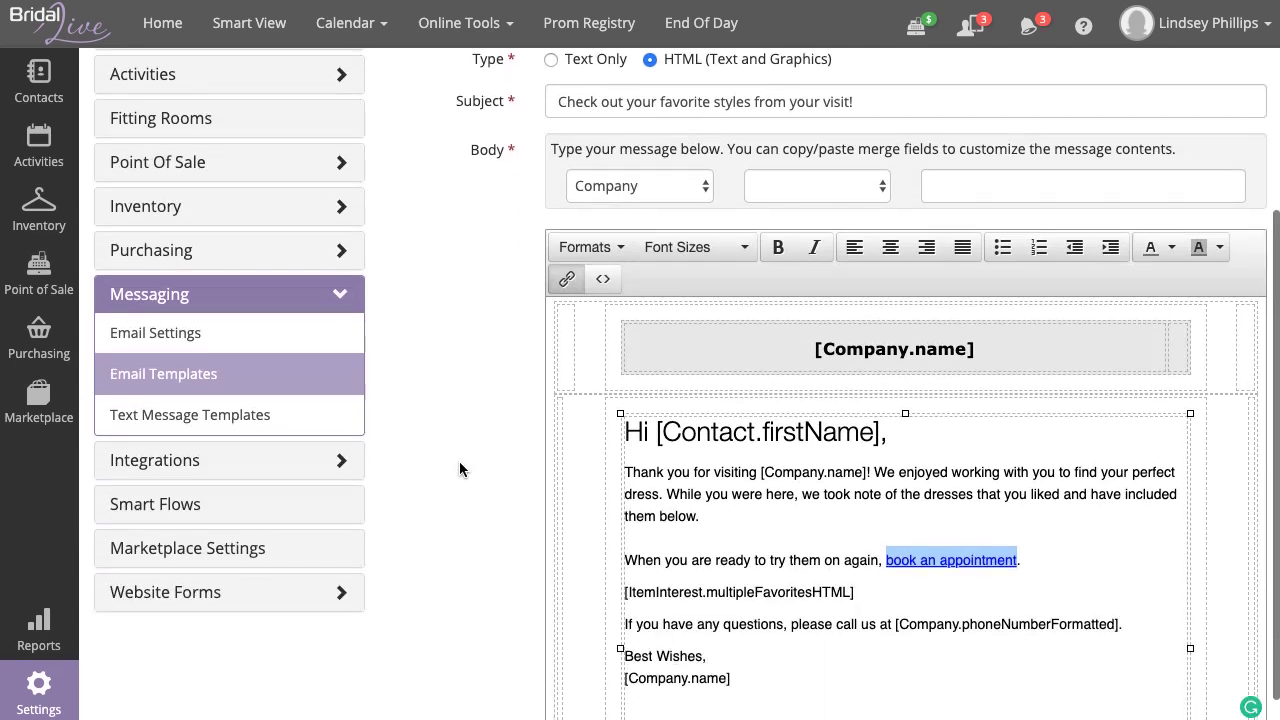
- Change the book an appointment link URL to yourbridalshop.com/appointments
{"action": "left_click", "coordinate": [571, 286]}
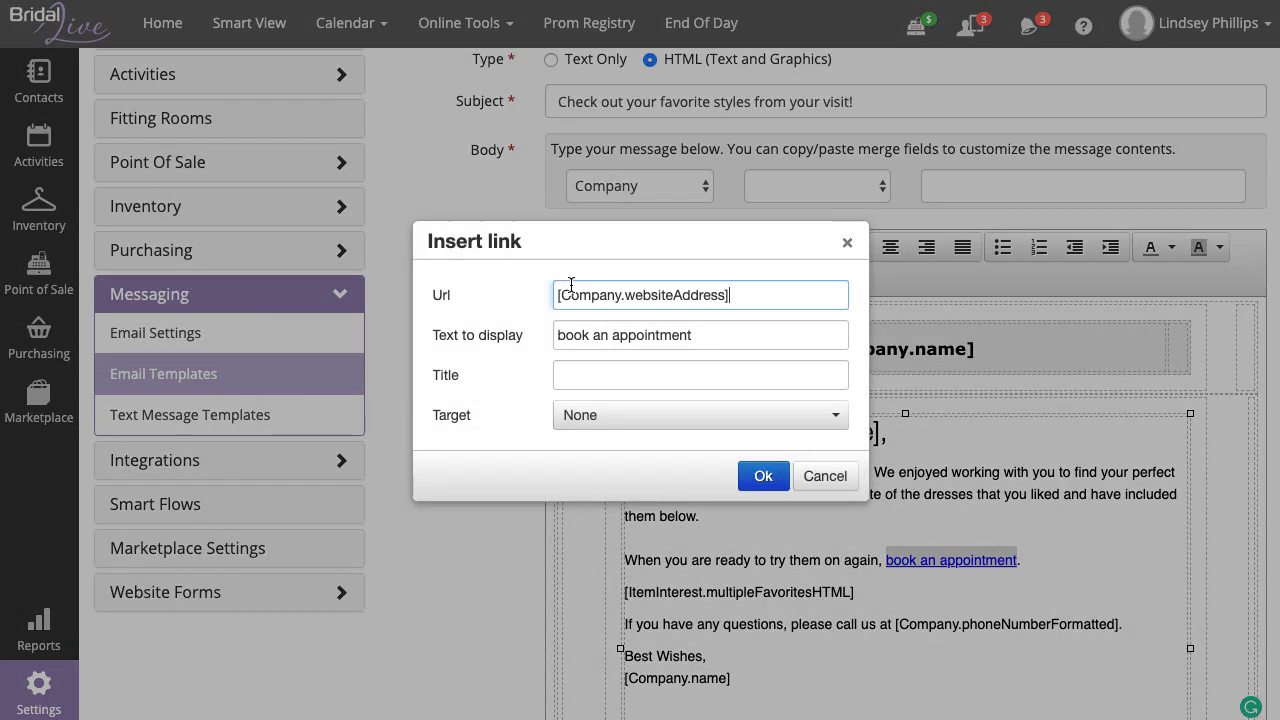
{"action": "left_click_drag", "start_coordinate": [745, 294], "coordinate": [555, 294]}
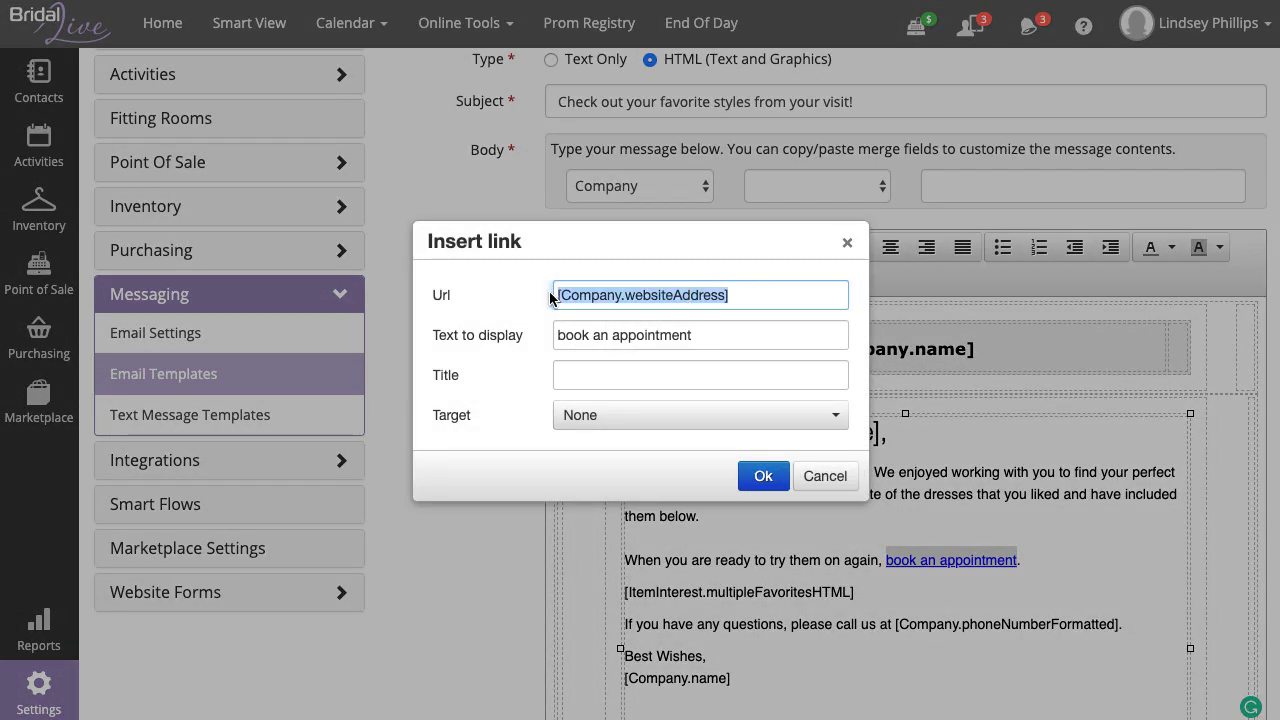
{"action": "left_click", "coordinate": [751, 294]}
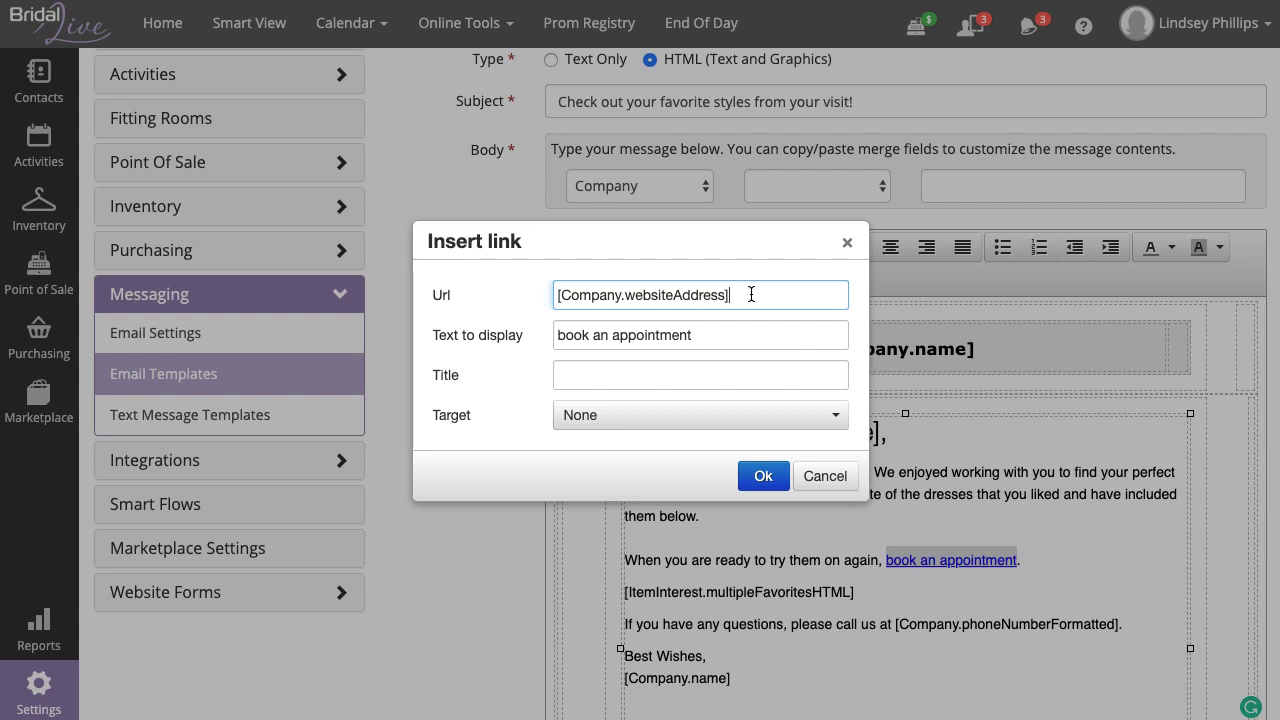
{"action": "left_click_drag", "start_coordinate": [751, 294], "coordinate": [538, 300]}
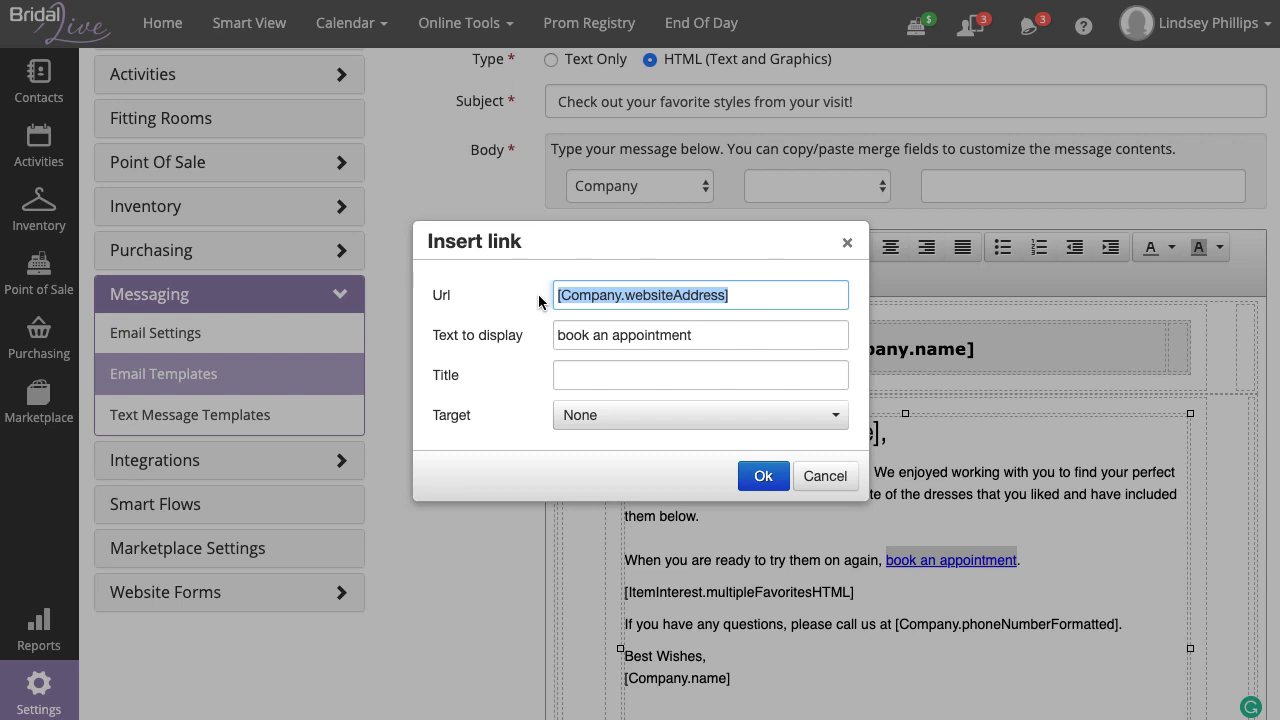
{"action": "type", "text": "your"}
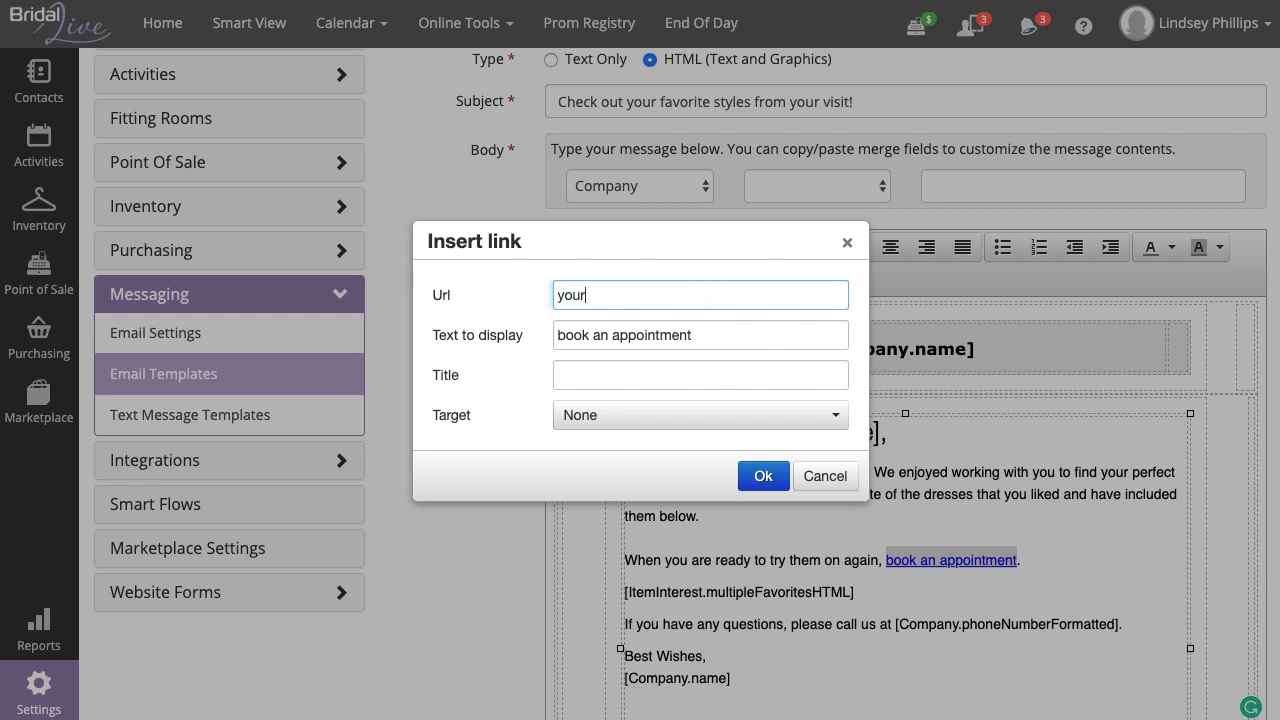
{"action": "type", "text": "bridalshop.com/appoints"}
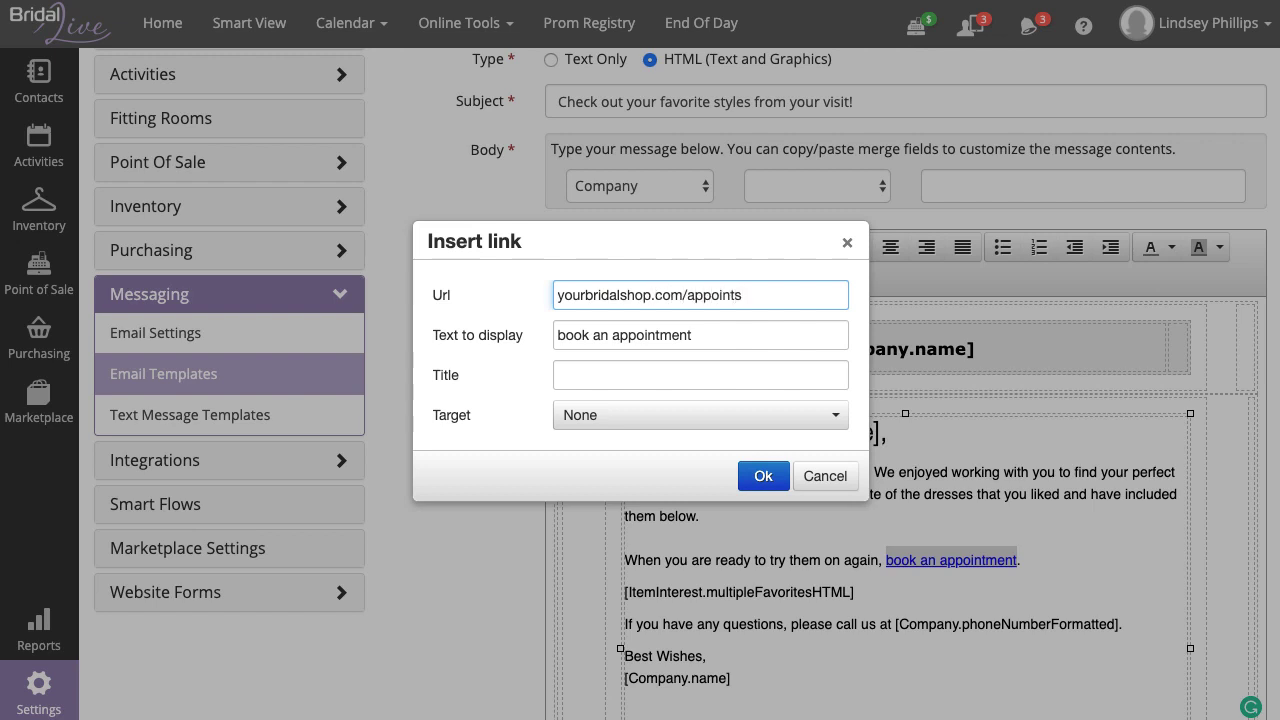
{"action": "key", "text": "BackSpace"}
{"action": "type", "text": "ments"}
{"action": "left_click", "coordinate": [765, 474]}
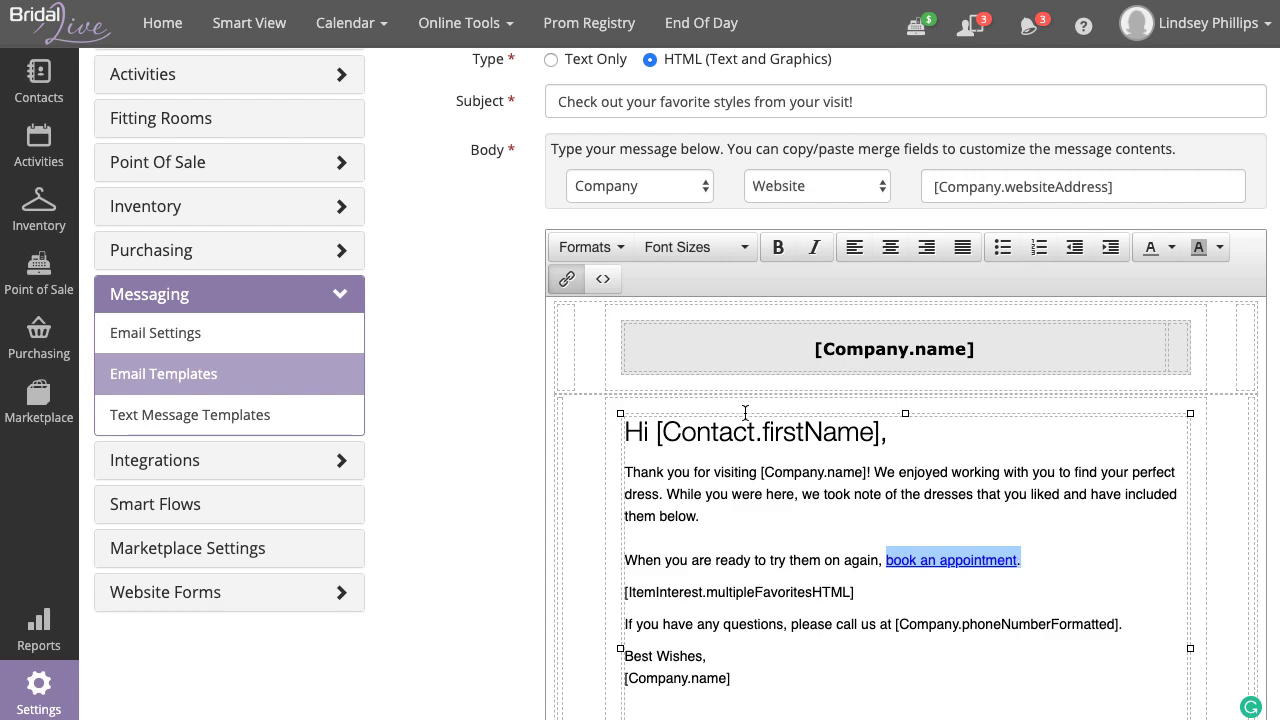
- Save the Favorites Template from the top of the Email Templates page
{"action": "scroll", "coordinate": [491, 398], "scroll_direction": "up", "scroll_amount": 5}
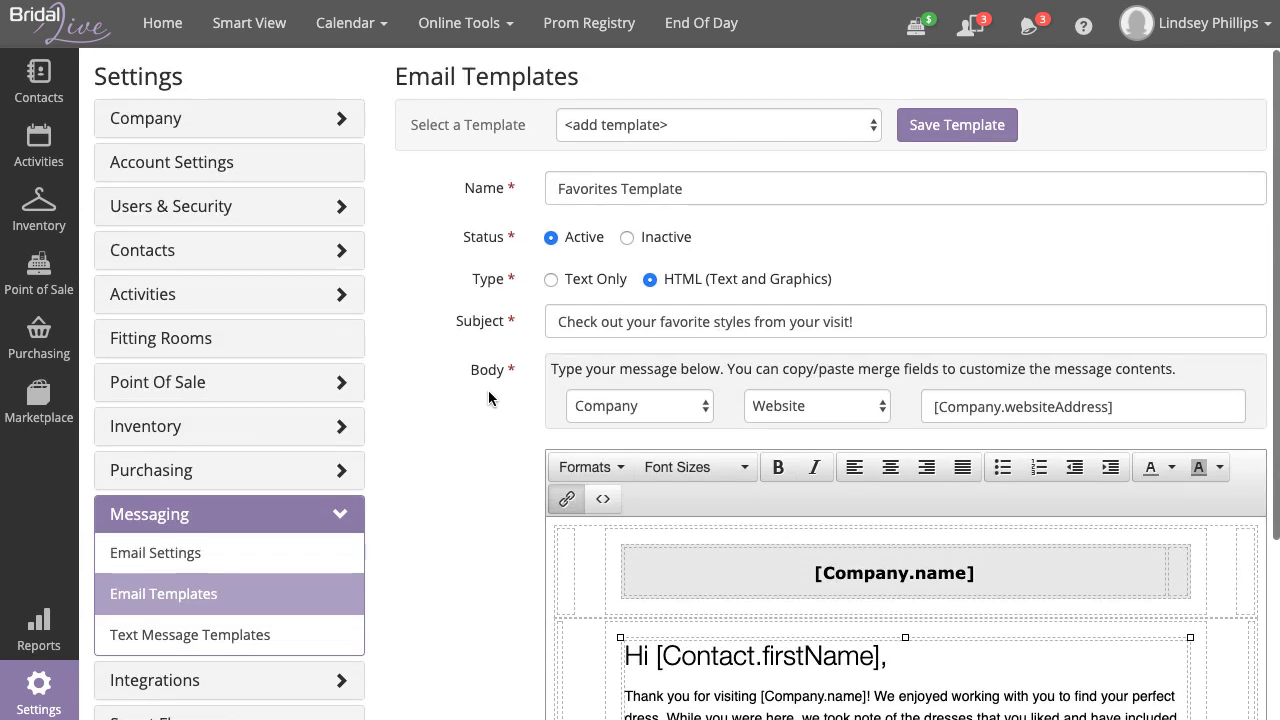
{"action": "left_click", "coordinate": [986, 130]}
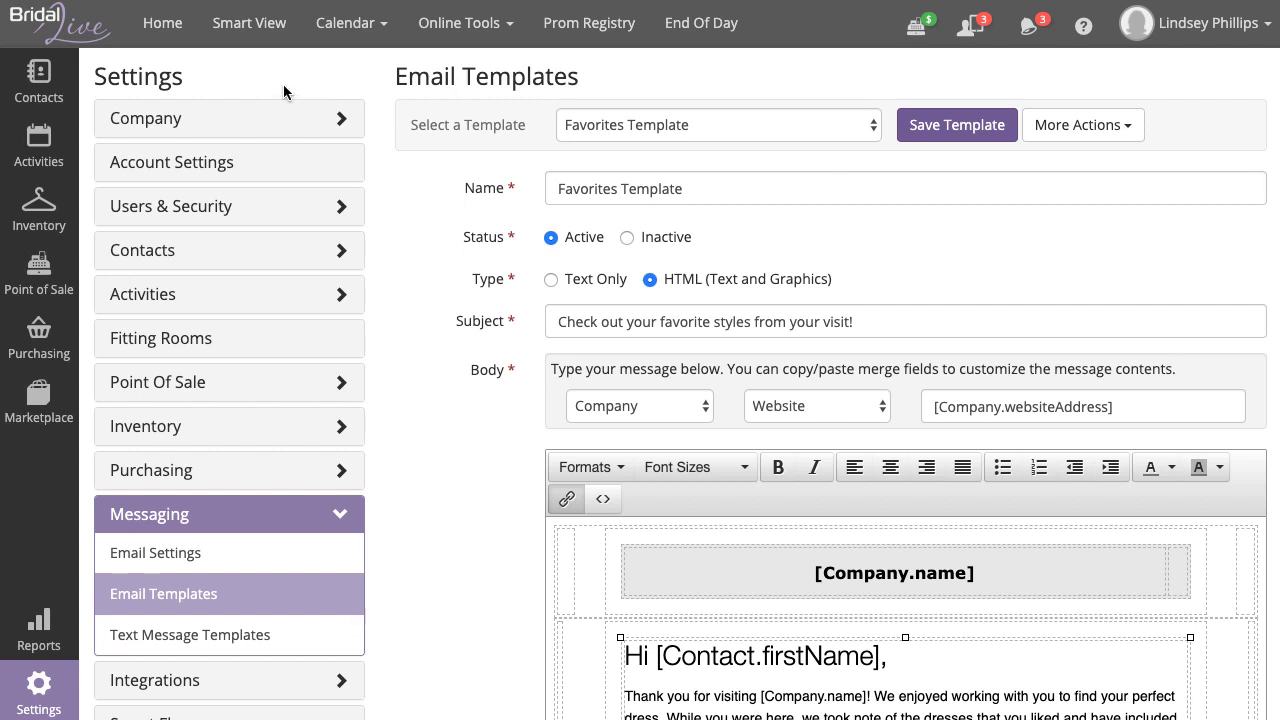
- Find the Brides - Lead contact and open her Favorites list of dresses AGB170, AGBC153 and C1505
{"action": "mouse_move", "coordinate": [58, 92]}
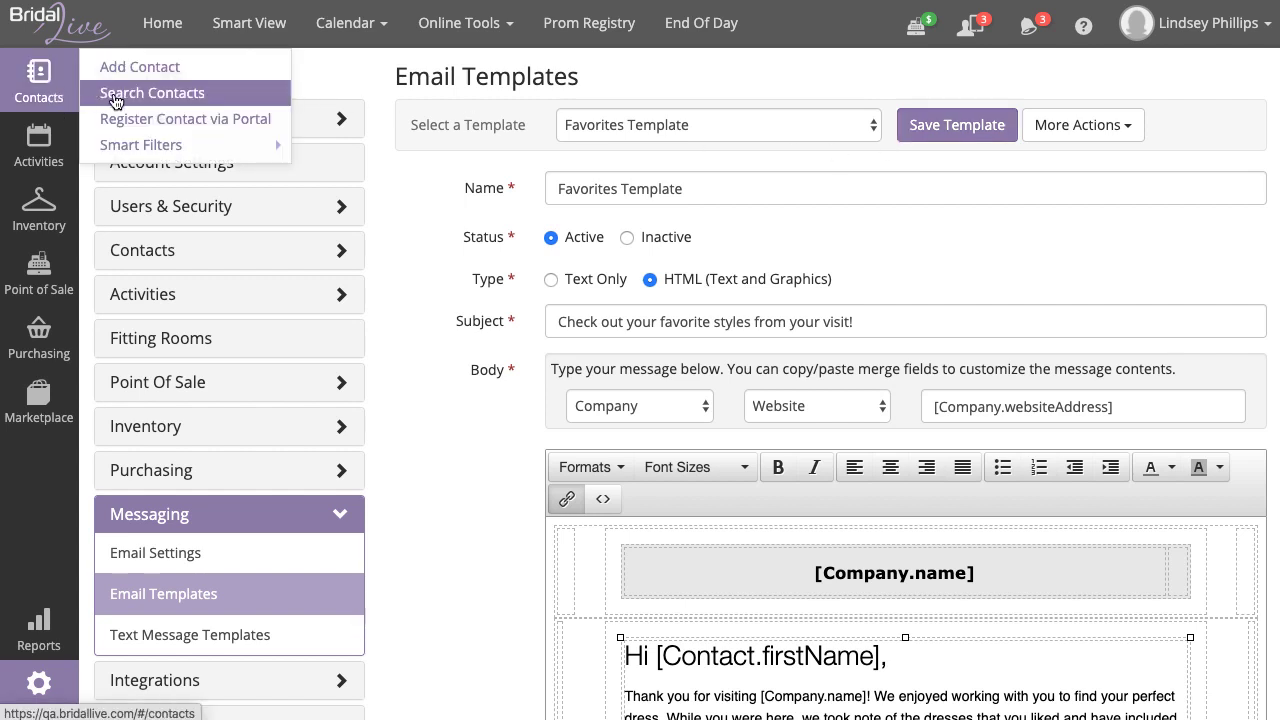
{"action": "left_click", "coordinate": [248, 96]}
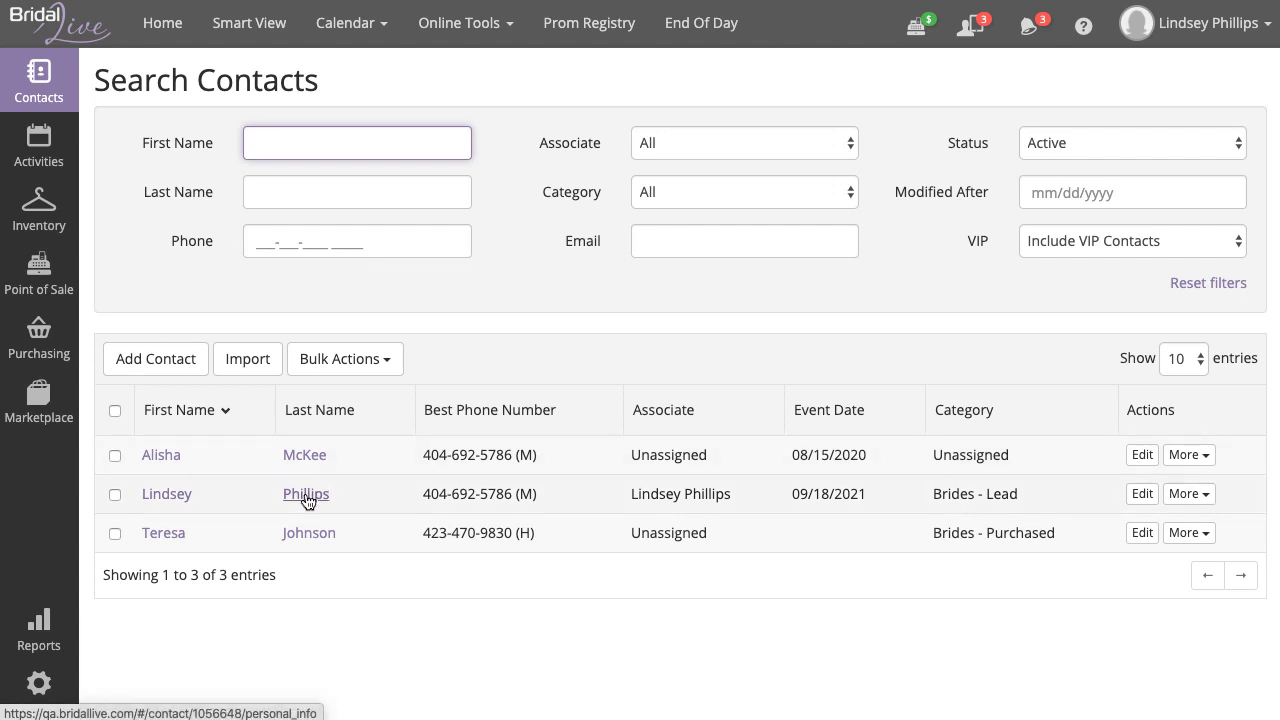
{"action": "left_click", "coordinate": [307, 497]}
{"action": "scroll", "coordinate": [396, 507], "scroll_direction": "down", "scroll_amount": 3}
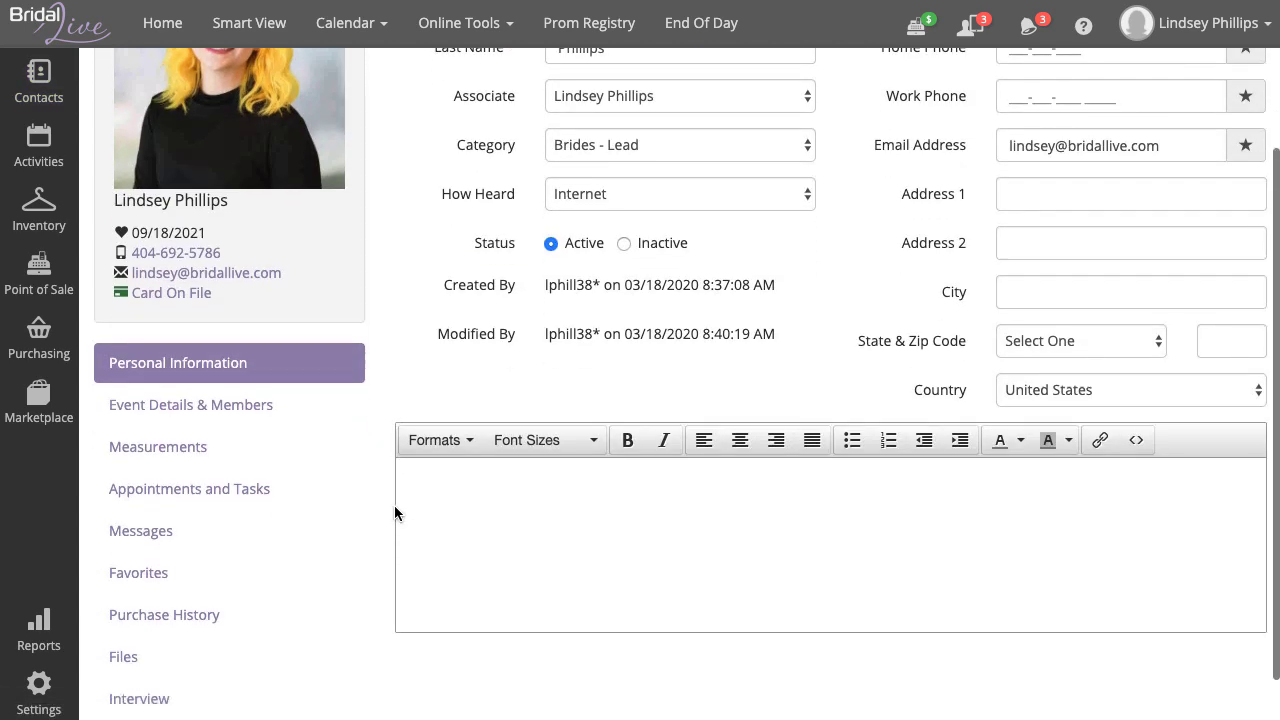
{"action": "scroll", "coordinate": [394, 513], "scroll_direction": "down", "scroll_amount": 1}
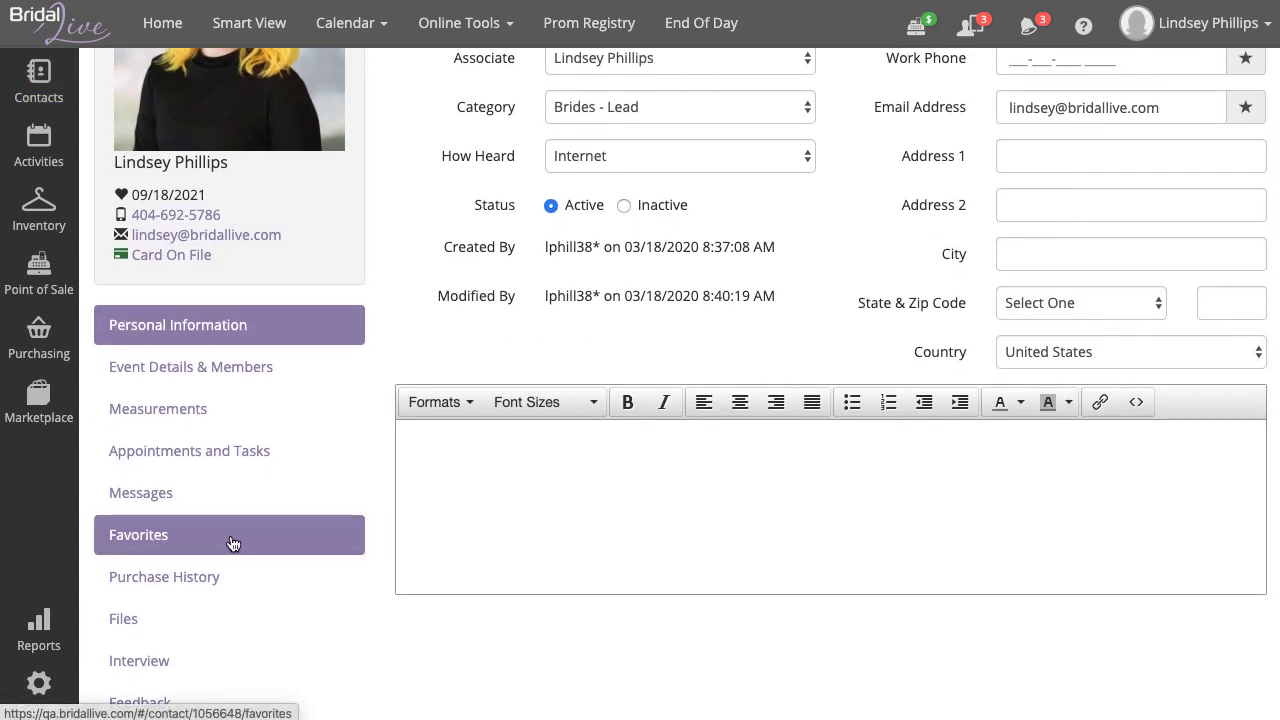
{"action": "left_click", "coordinate": [232, 543]}
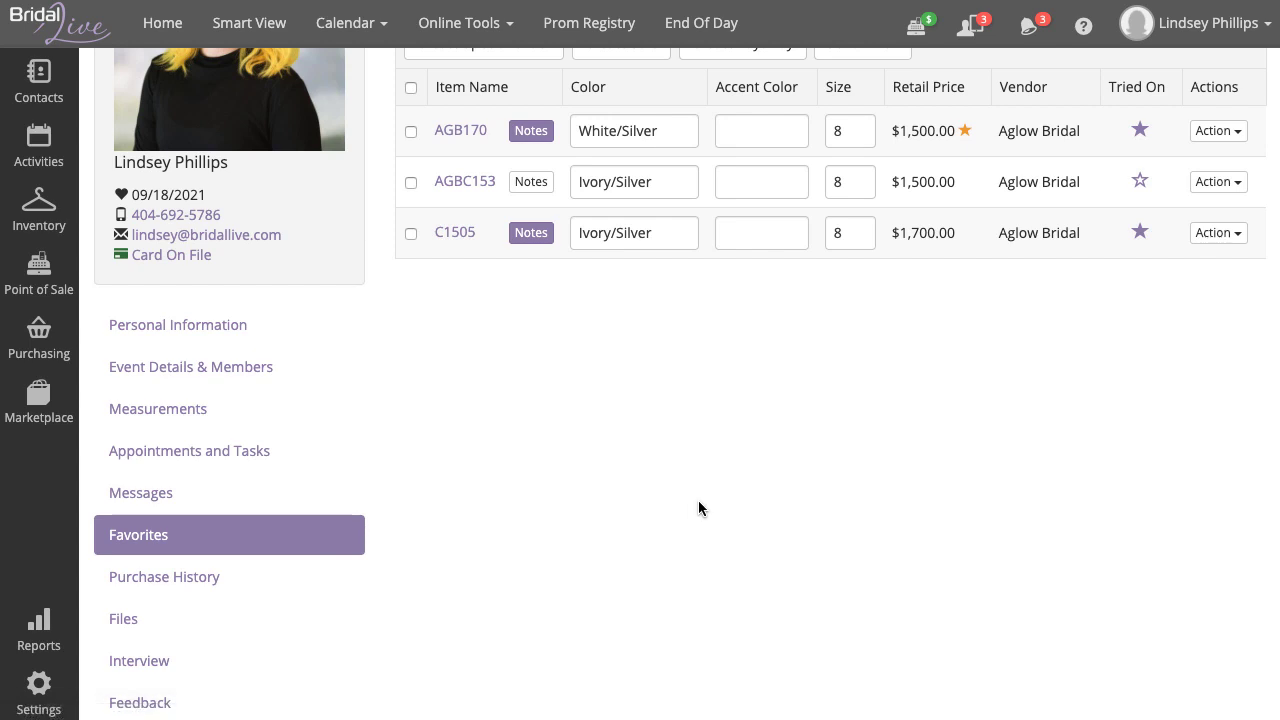
{"action": "scroll", "coordinate": [698, 500], "scroll_direction": "up", "scroll_amount": 4}
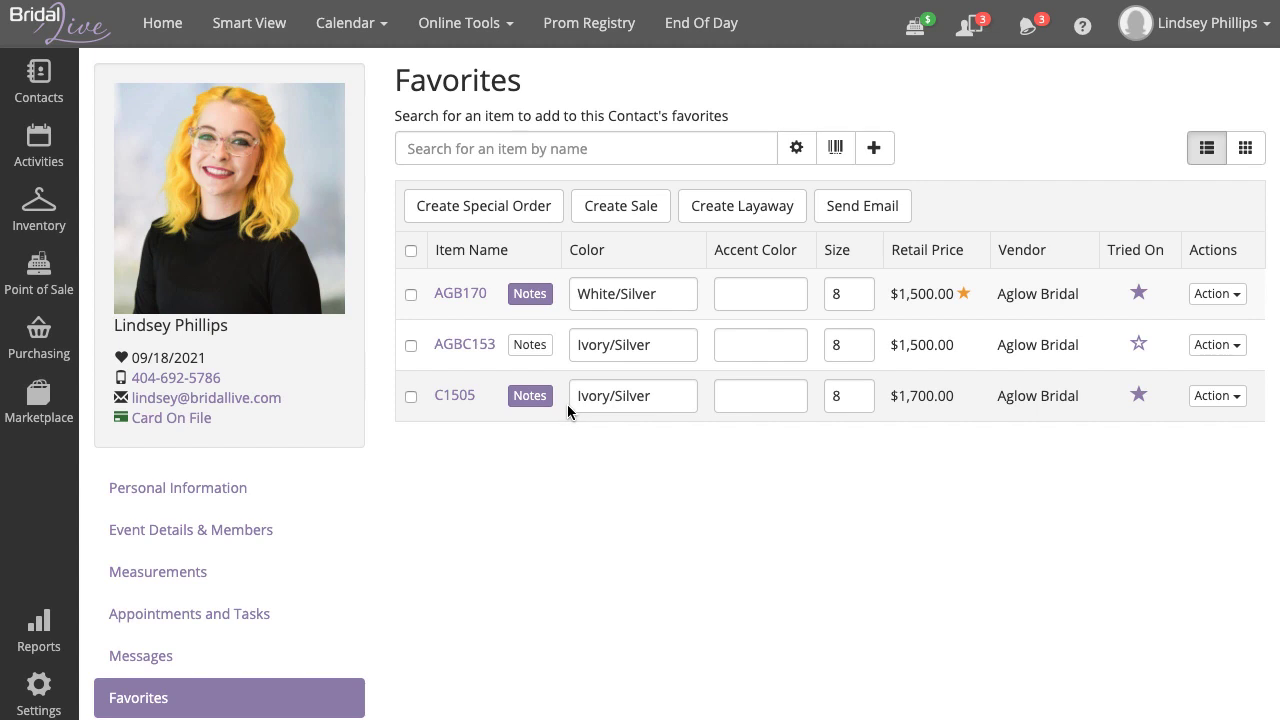
- Start an item search for 'C' in Favorites, then dismiss the suggestions without adding anything
{"action": "left_click", "coordinate": [603, 150]}
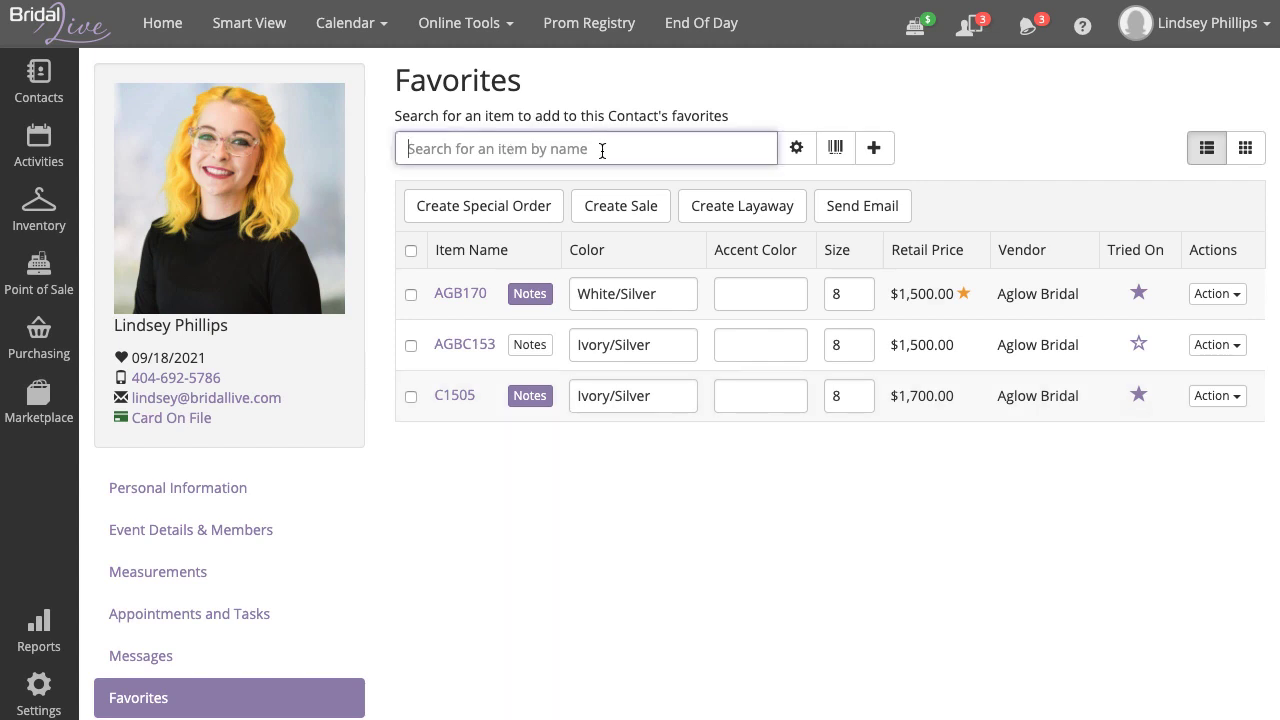
{"action": "type", "text": "C"}
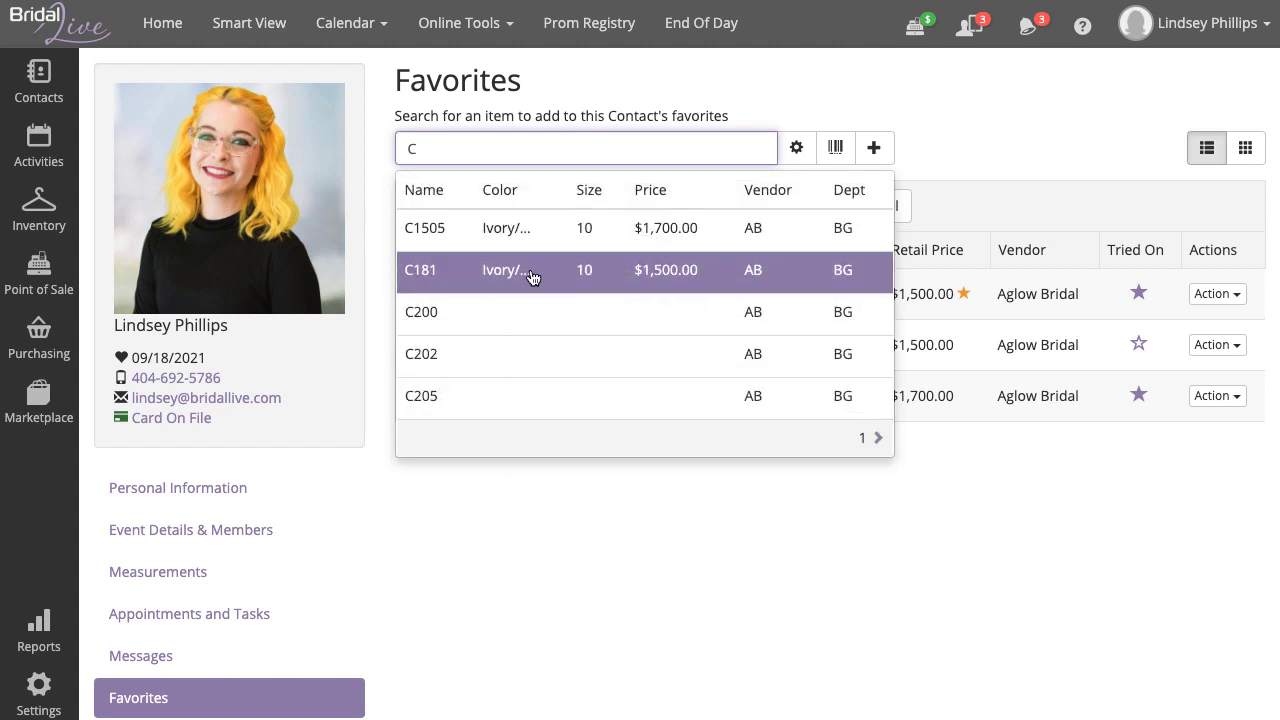
{"action": "left_click", "coordinate": [714, 519]}
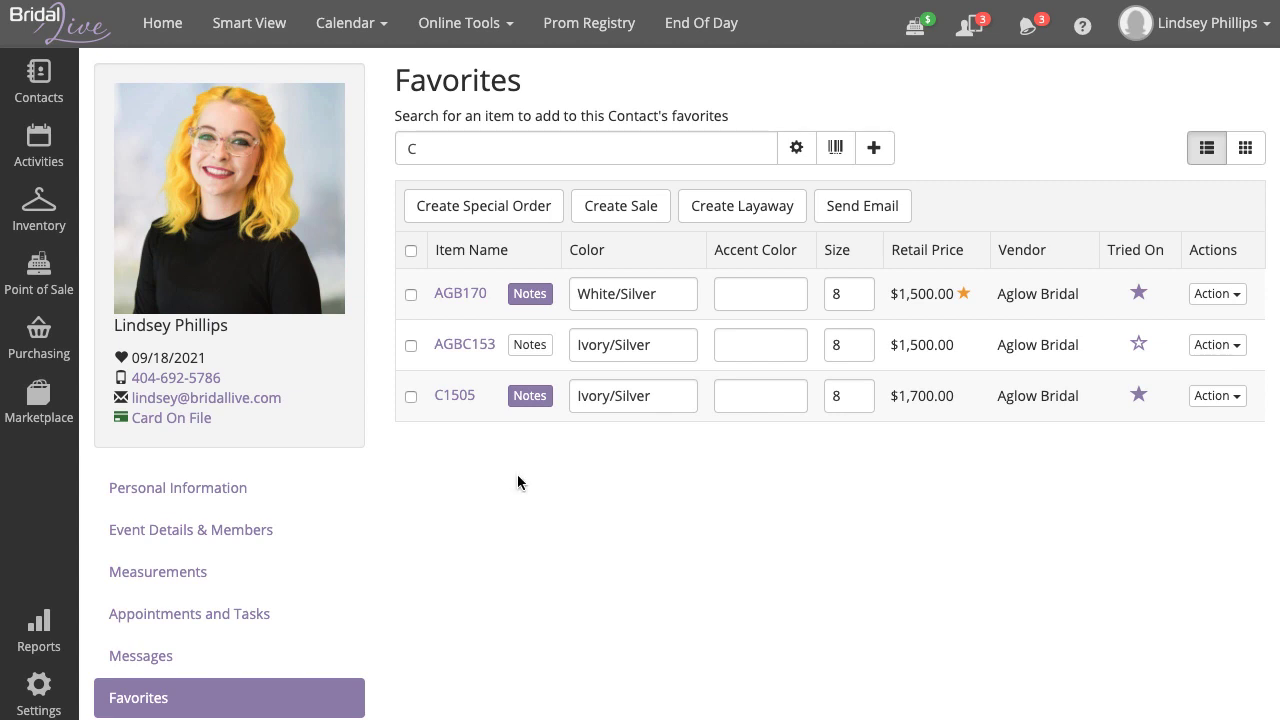
- Check all three favorite dresses AGB170, AGBC153 and C1505 in the list
{"action": "left_click", "coordinate": [411, 252]}
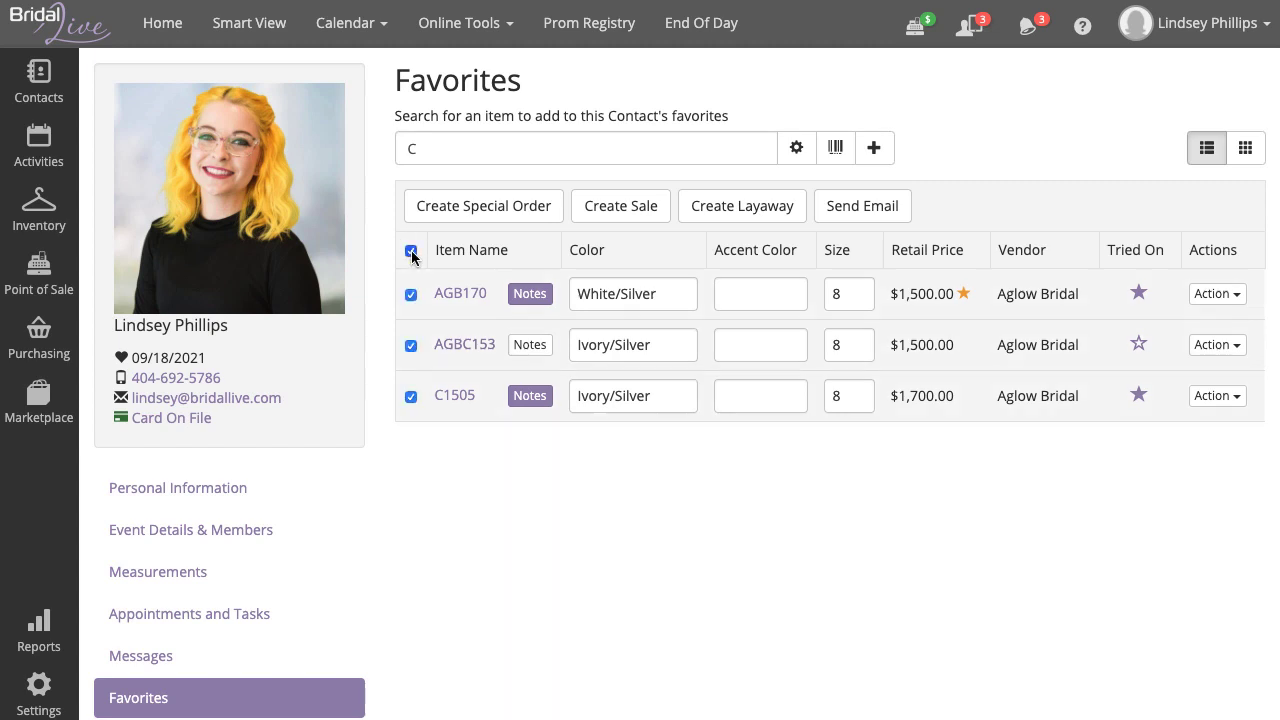
{"action": "left_click", "coordinate": [411, 252]}
{"action": "left_click", "coordinate": [413, 251]}
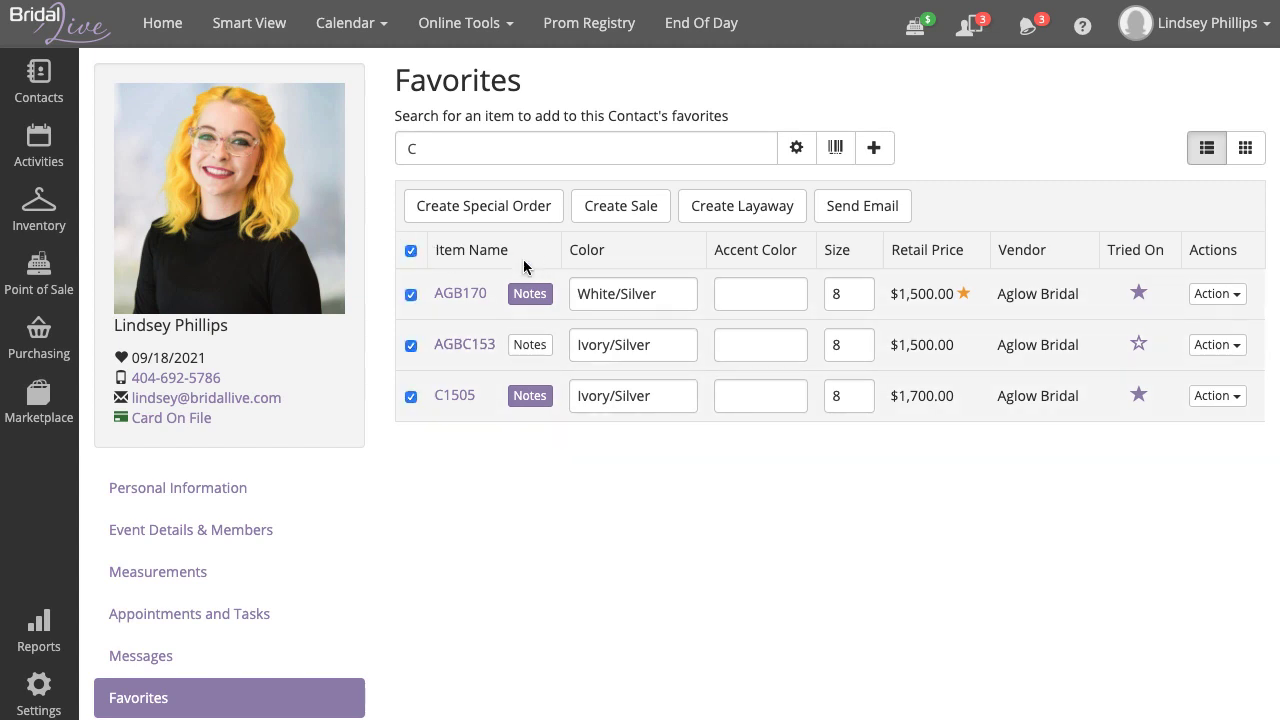
{"action": "left_click", "coordinate": [411, 252]}
{"action": "left_click", "coordinate": [410, 294]}
{"action": "left_click", "coordinate": [410, 396]}
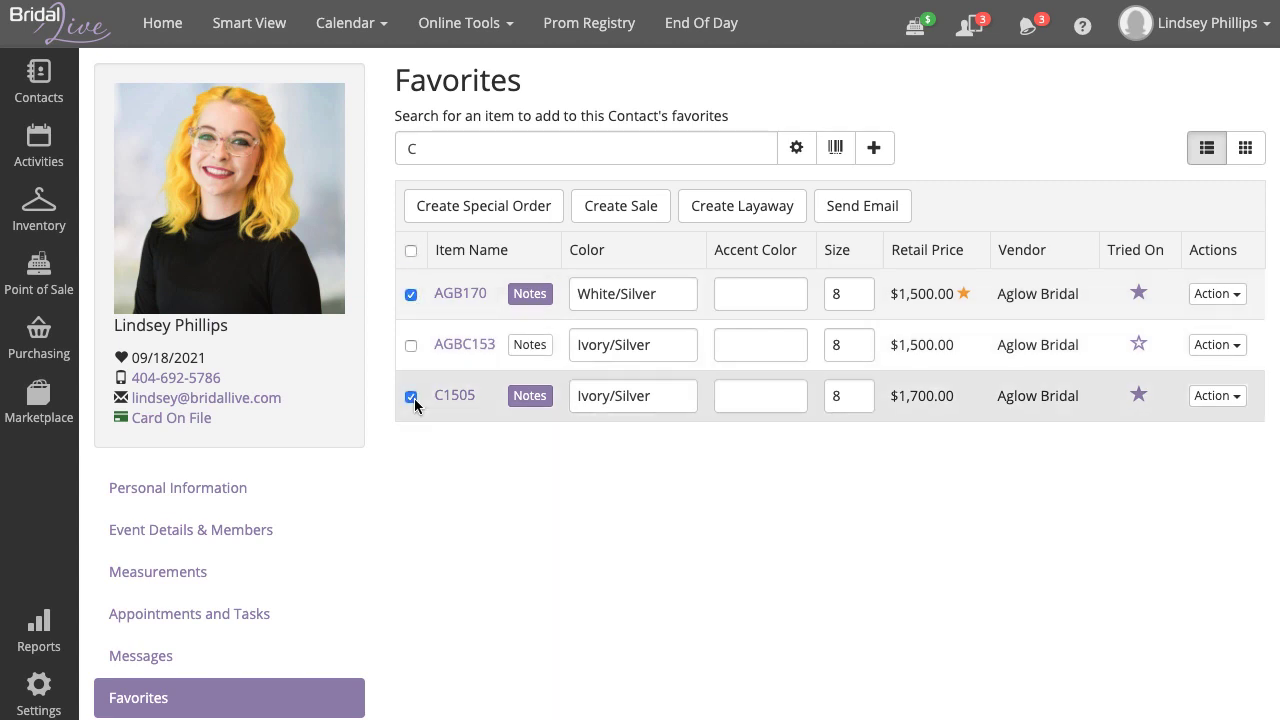
{"action": "left_click", "coordinate": [411, 252]}
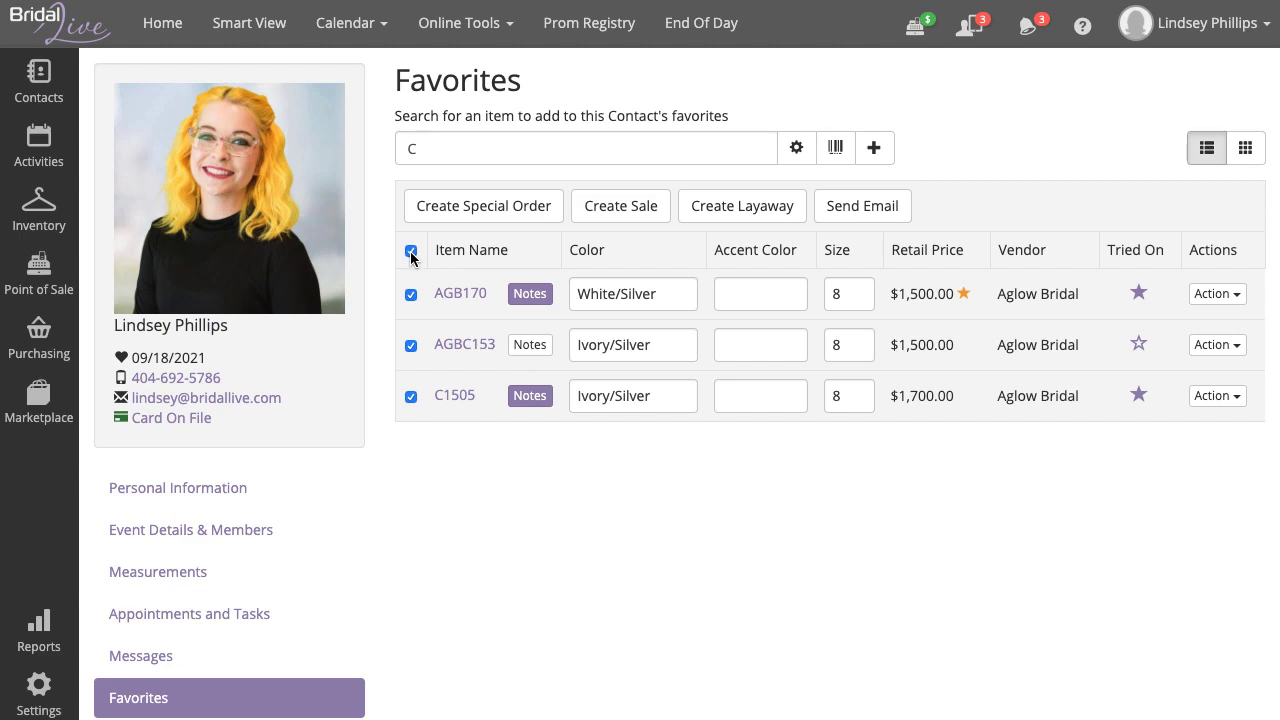
- Draft a new email to the contact from the Favorites Template and review its body and additional options
{"action": "left_click", "coordinate": [865, 214]}
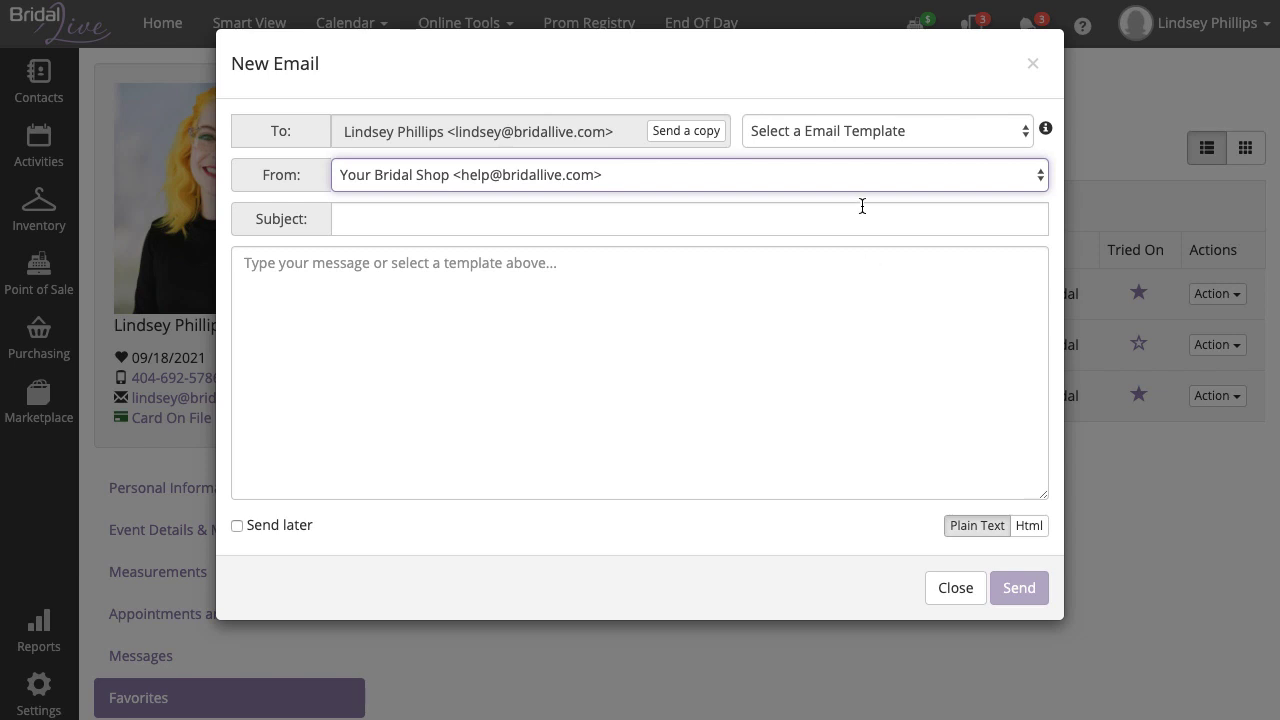
{"action": "left_click", "coordinate": [902, 131]}
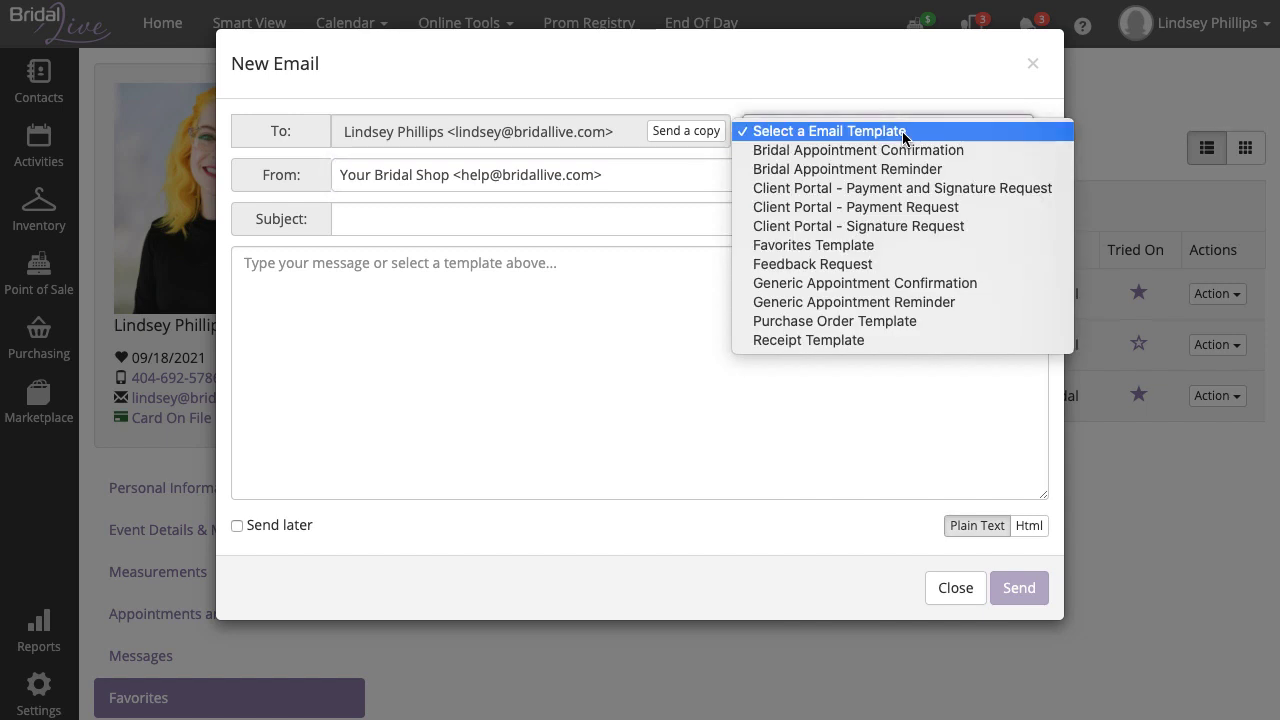
{"action": "left_click", "coordinate": [878, 246]}
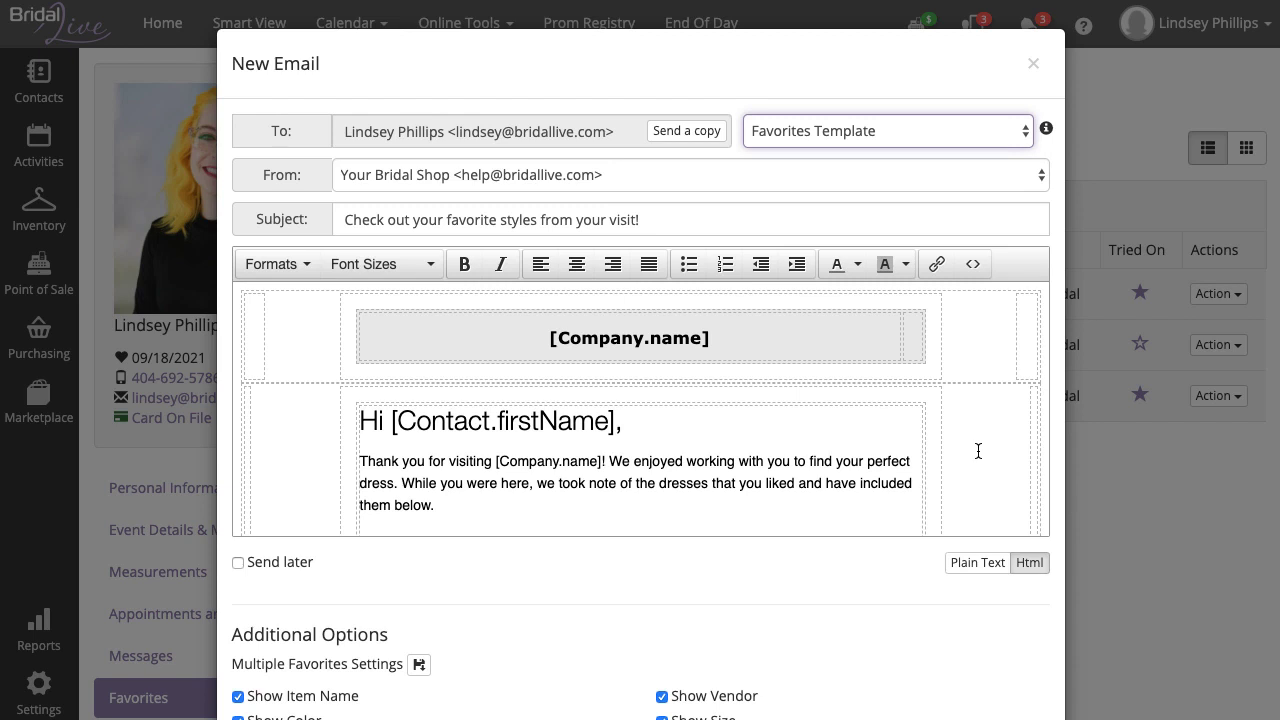
{"action": "scroll", "coordinate": [990, 433], "scroll_direction": "down", "scroll_amount": 5}
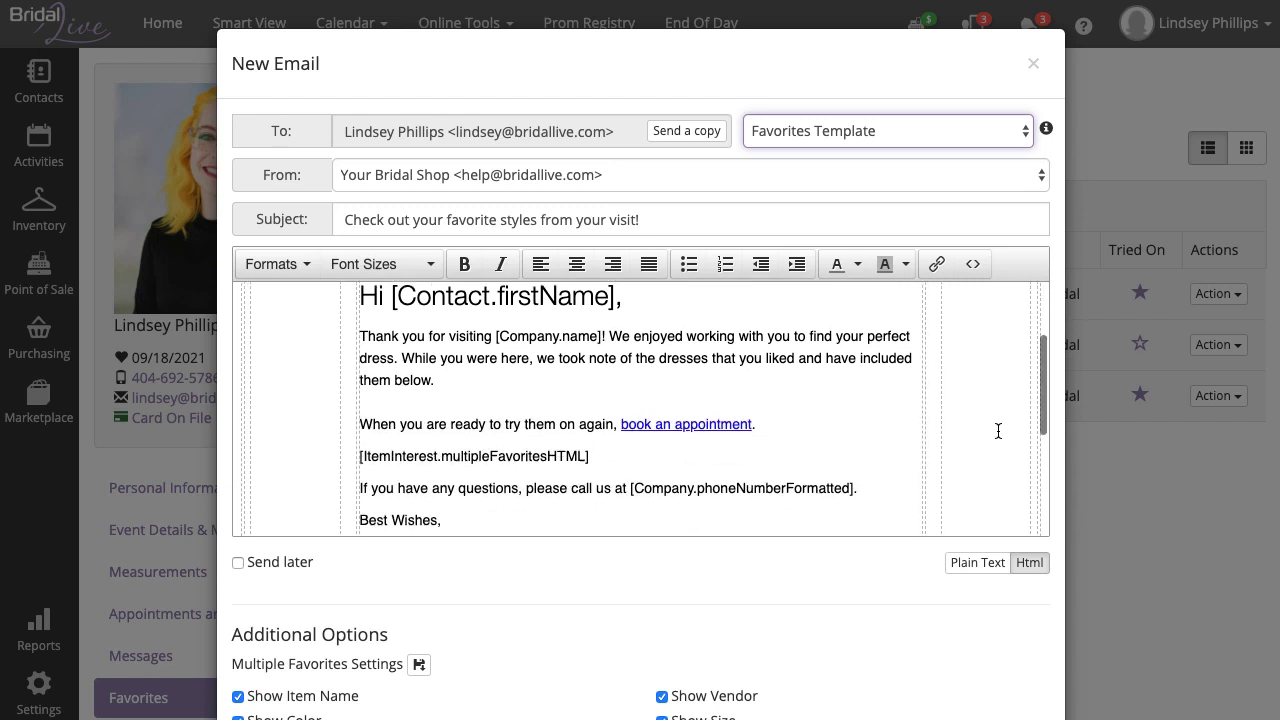
{"action": "scroll", "coordinate": [998, 430], "scroll_direction": "down", "scroll_amount": 3}
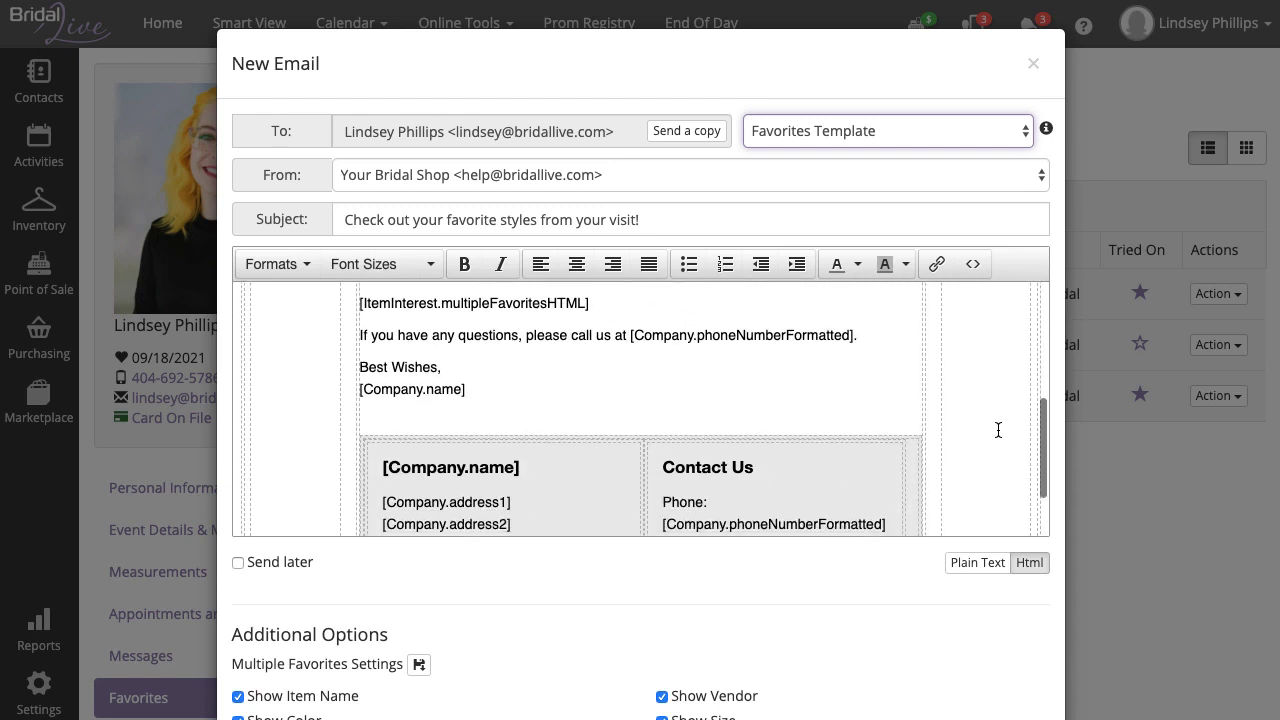
{"action": "scroll", "coordinate": [909, 574], "scroll_direction": "down", "scroll_amount": 3}
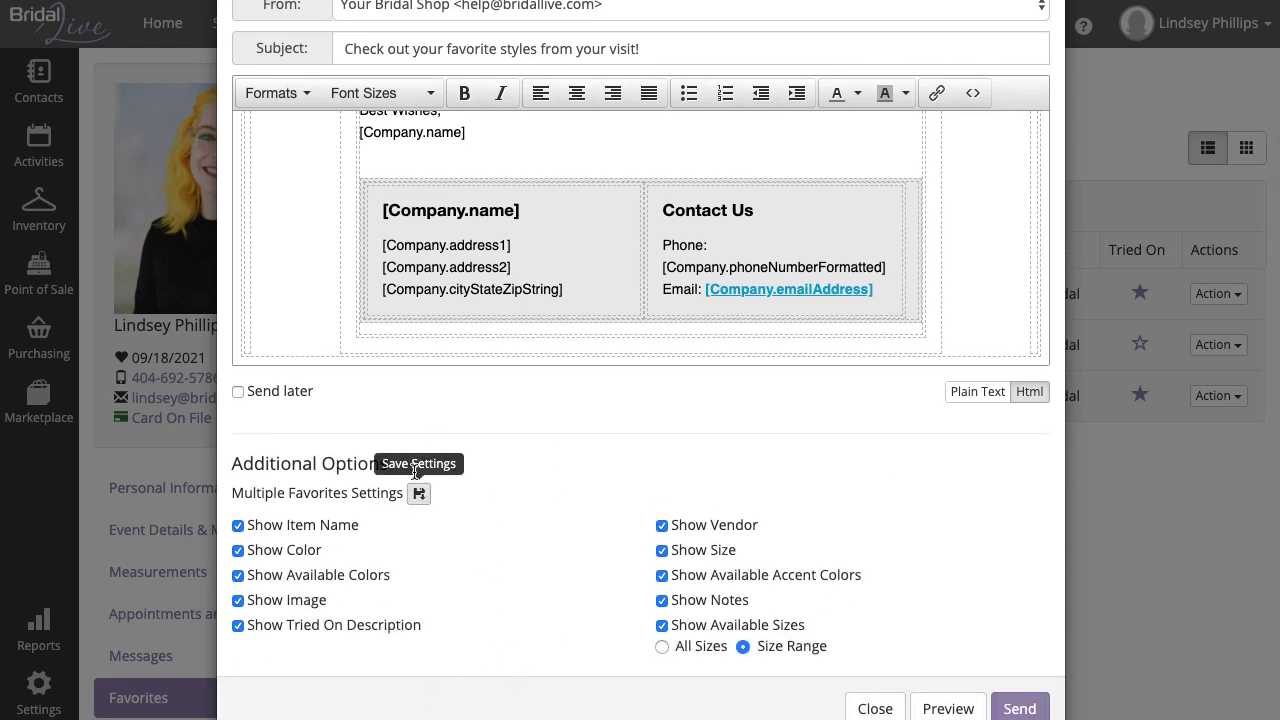
{"action": "left_click_drag", "start_coordinate": [395, 461], "coordinate": [230, 462]}
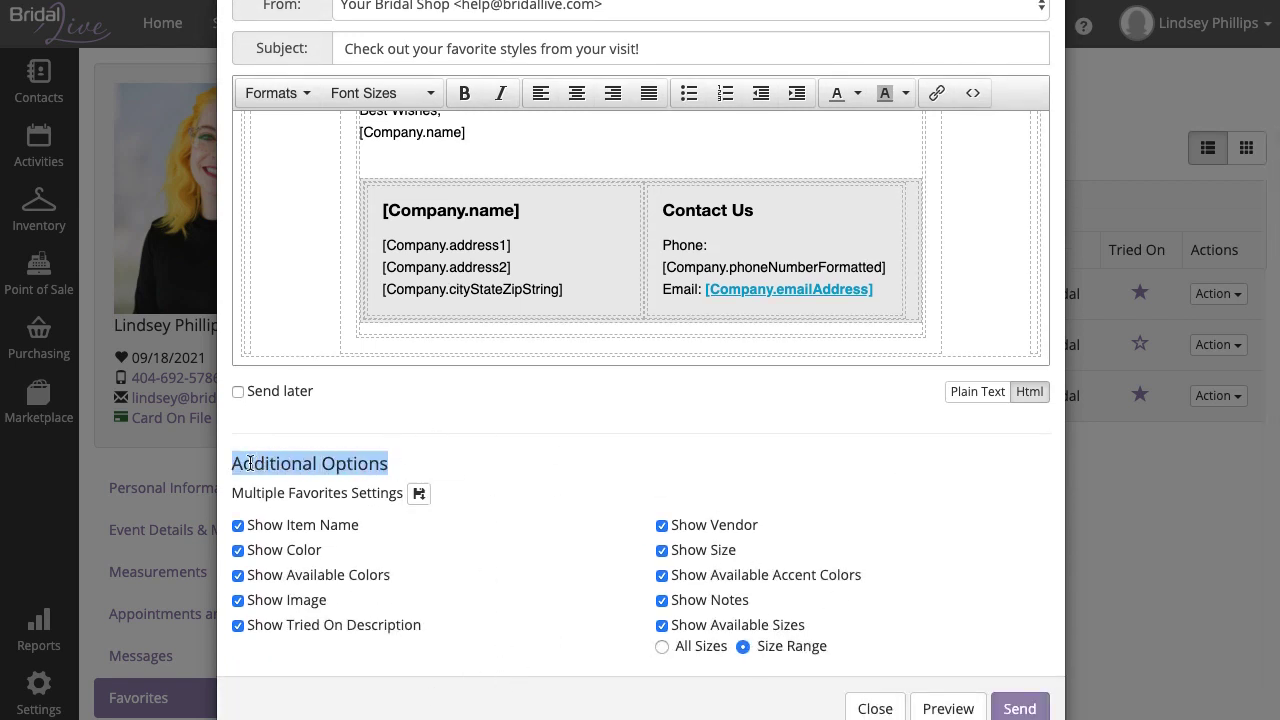
{"action": "left_click", "coordinate": [522, 465]}
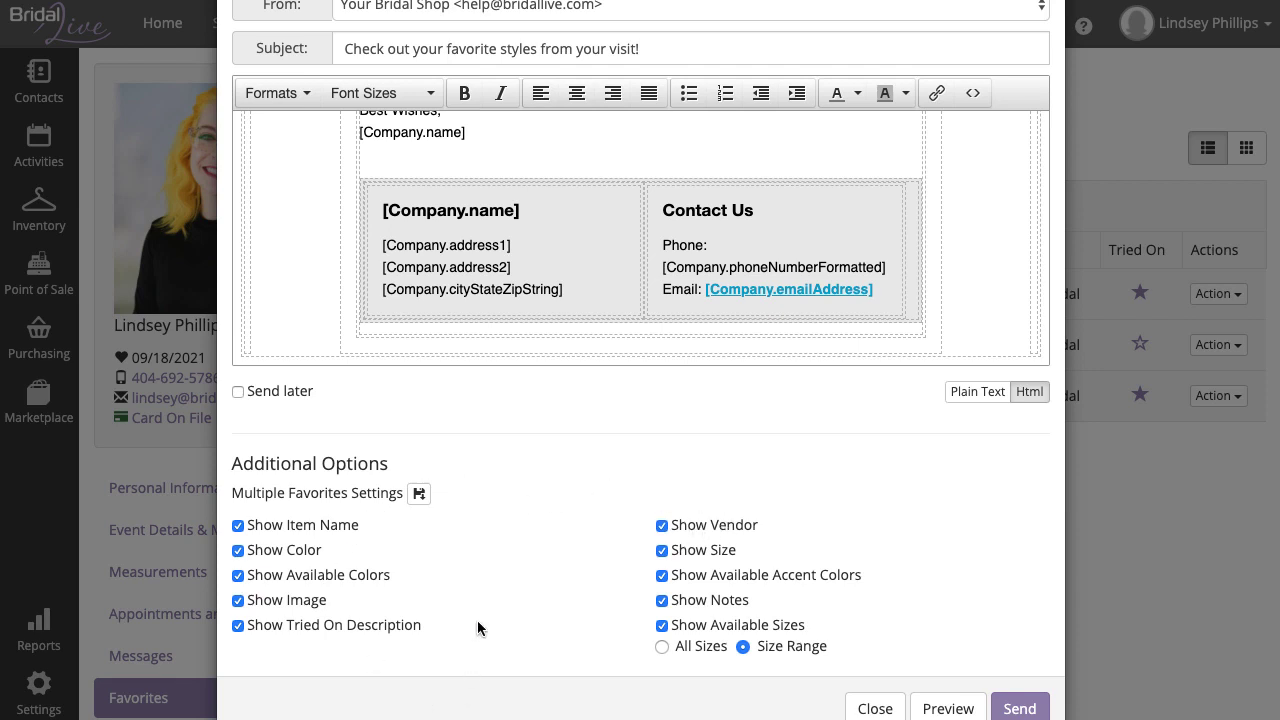
- Preview the rendered favorites email and scroll through the dress details
{"action": "left_click", "coordinate": [962, 709]}
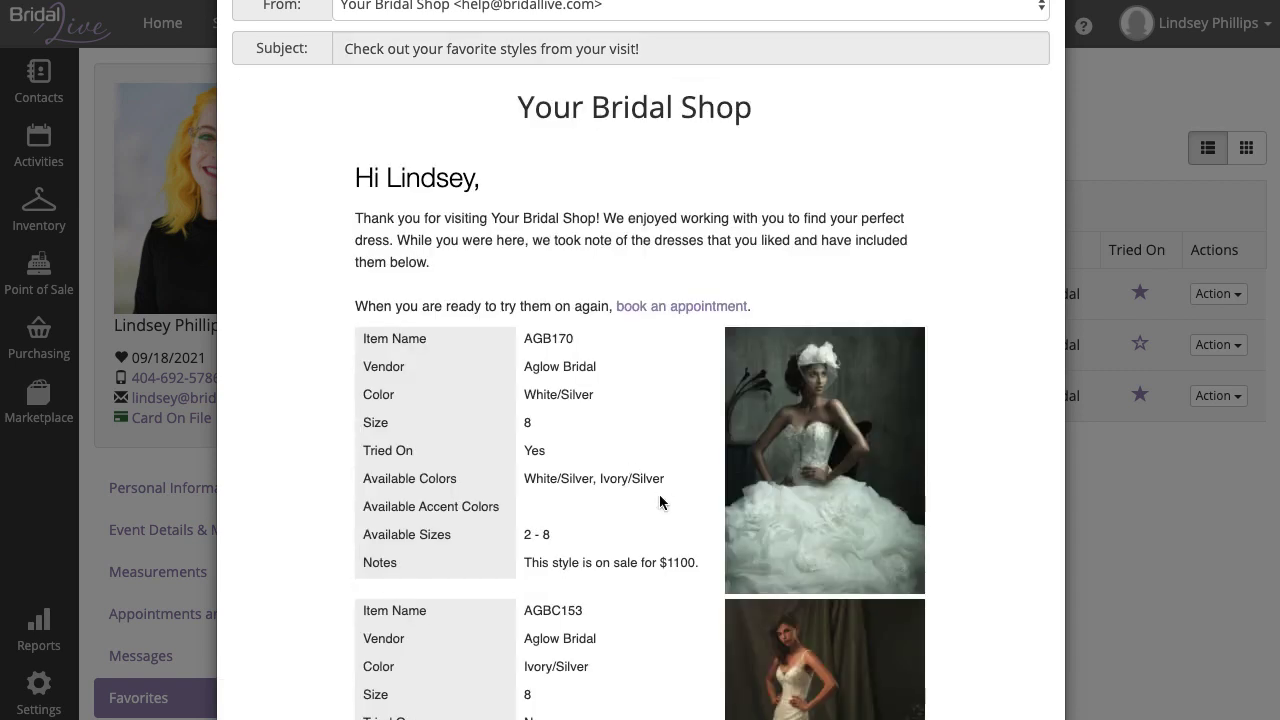
{"action": "scroll", "coordinate": [663, 505], "scroll_direction": "down", "scroll_amount": 2}
{"action": "scroll", "coordinate": [652, 500], "scroll_direction": "down", "scroll_amount": 2}
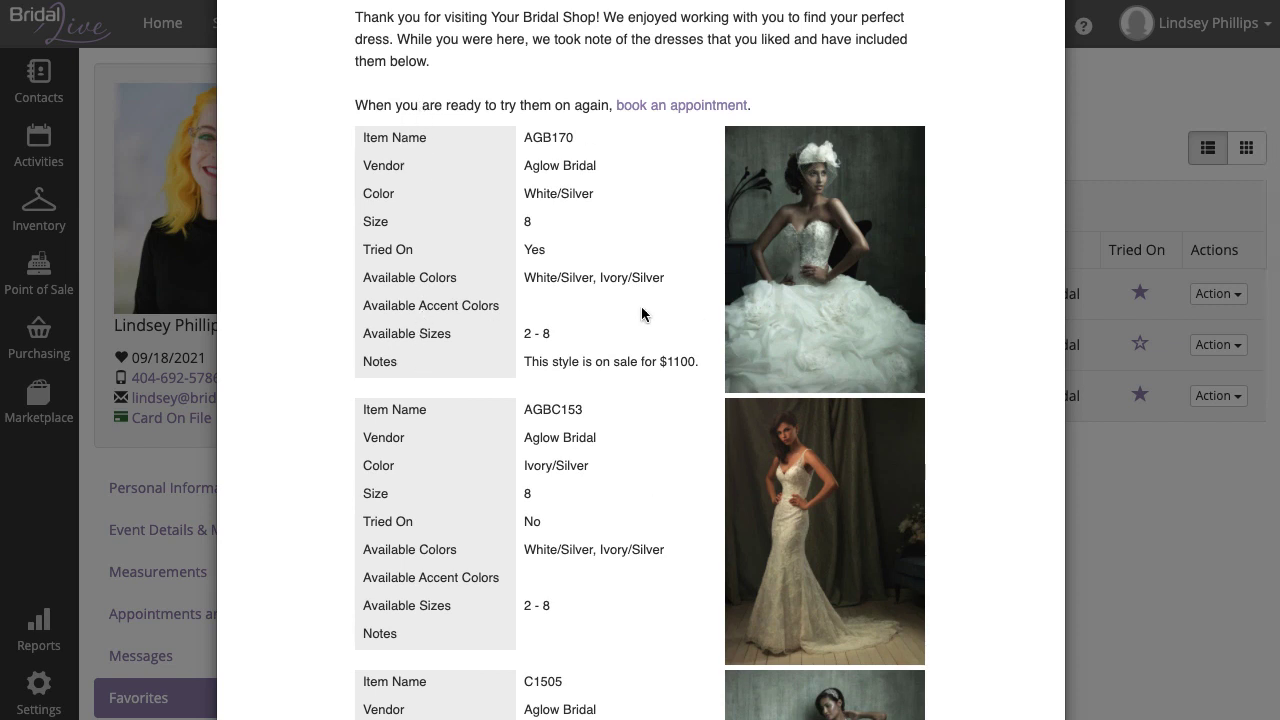
{"action": "scroll", "coordinate": [641, 310], "scroll_direction": "down", "scroll_amount": 4}
{"action": "scroll", "coordinate": [645, 316], "scroll_direction": "down", "scroll_amount": 5}
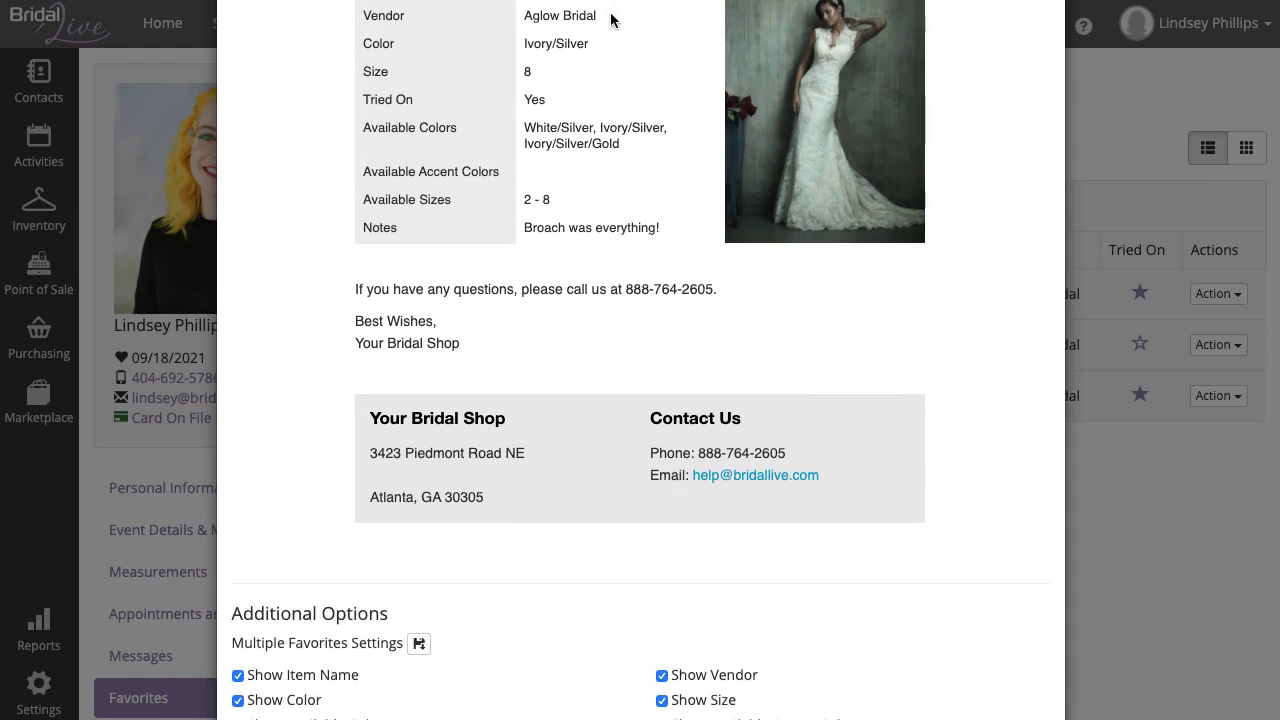
{"action": "left_click_drag", "start_coordinate": [611, 17], "coordinate": [358, 105]}
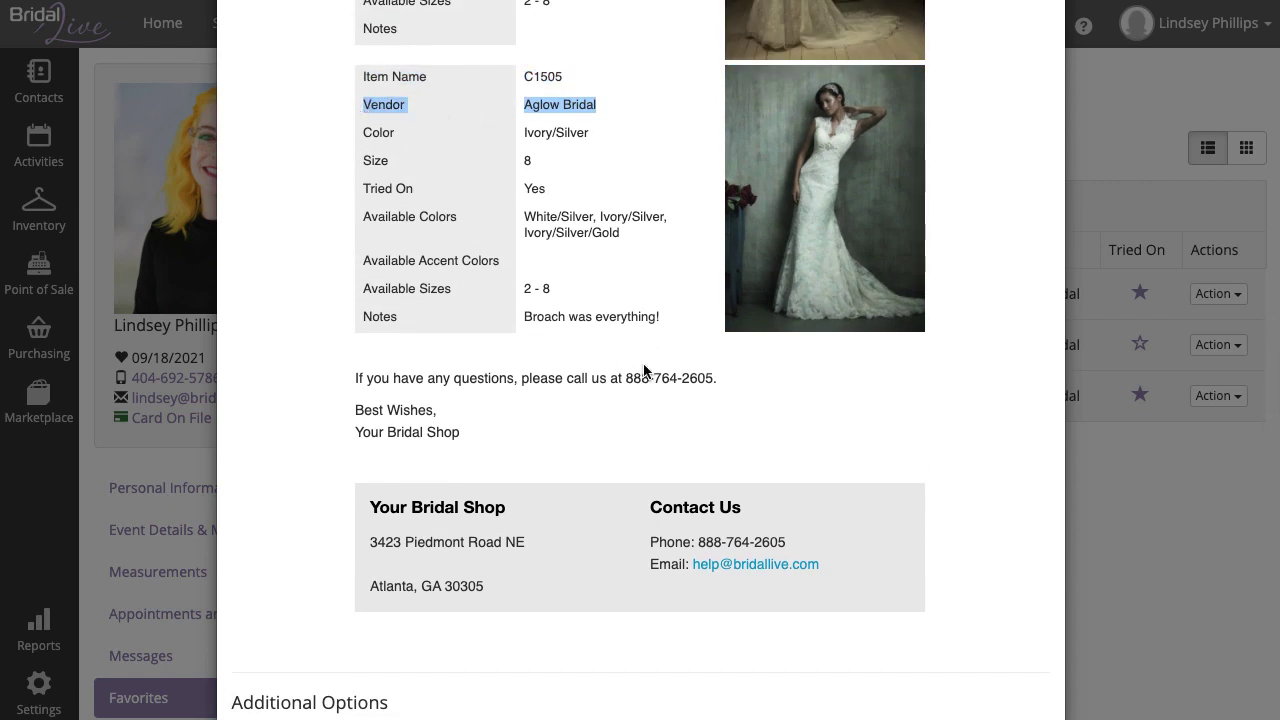
{"action": "scroll", "coordinate": [644, 367], "scroll_direction": "down", "scroll_amount": 1}
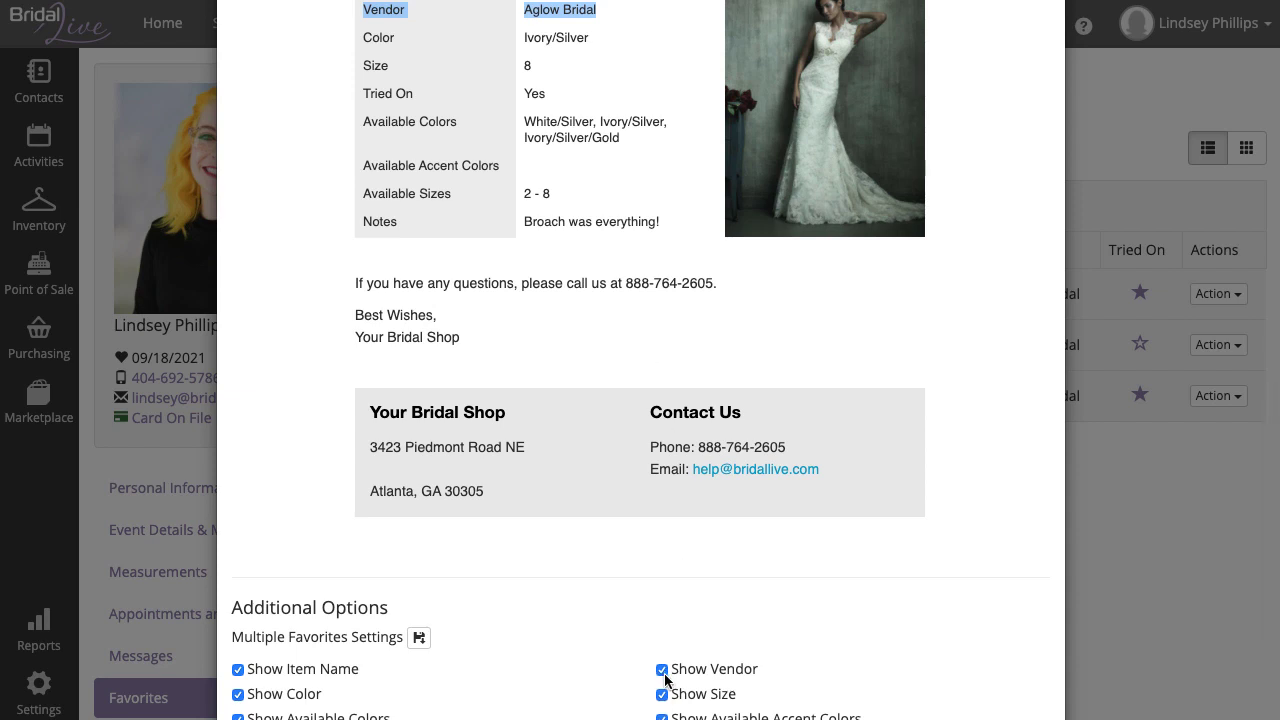
- Turn off Show Vendor and Show Available Accent Colors in the favorites email
{"action": "left_click", "coordinate": [661, 670]}
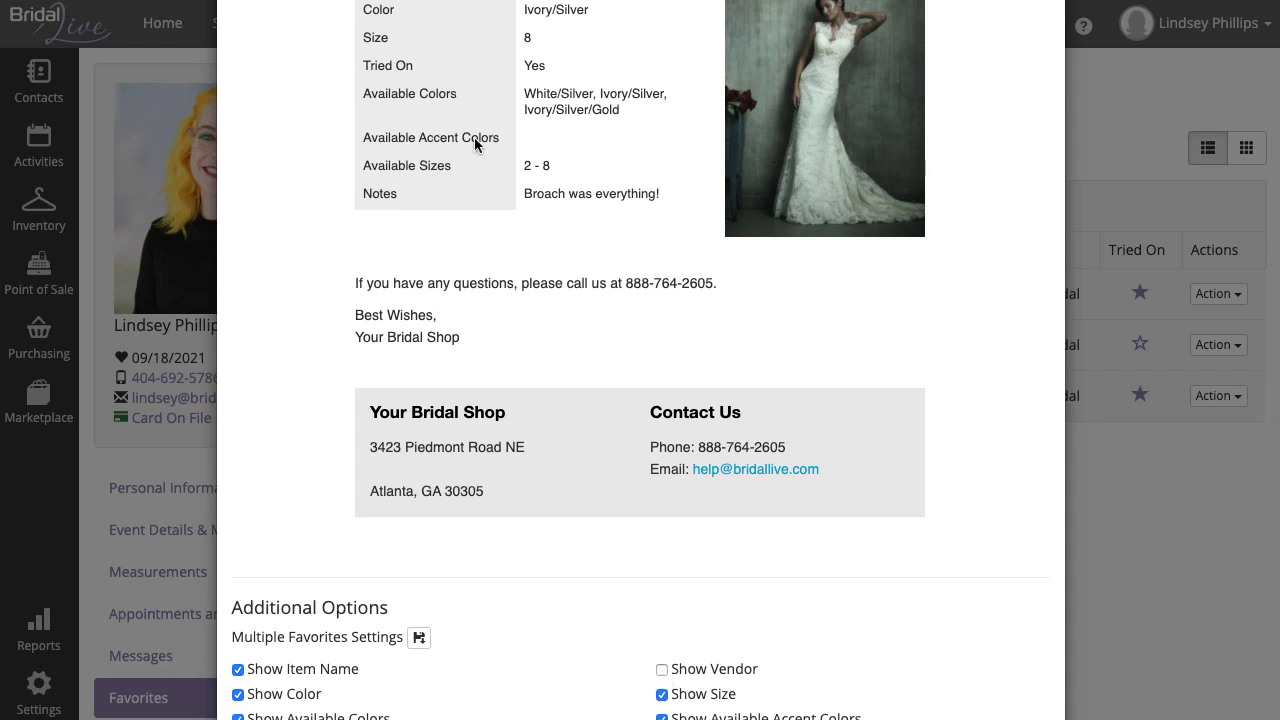
{"action": "scroll", "coordinate": [540, 253], "scroll_direction": "up", "scroll_amount": 5}
{"action": "scroll", "coordinate": [474, 210], "scroll_direction": "up", "scroll_amount": 7}
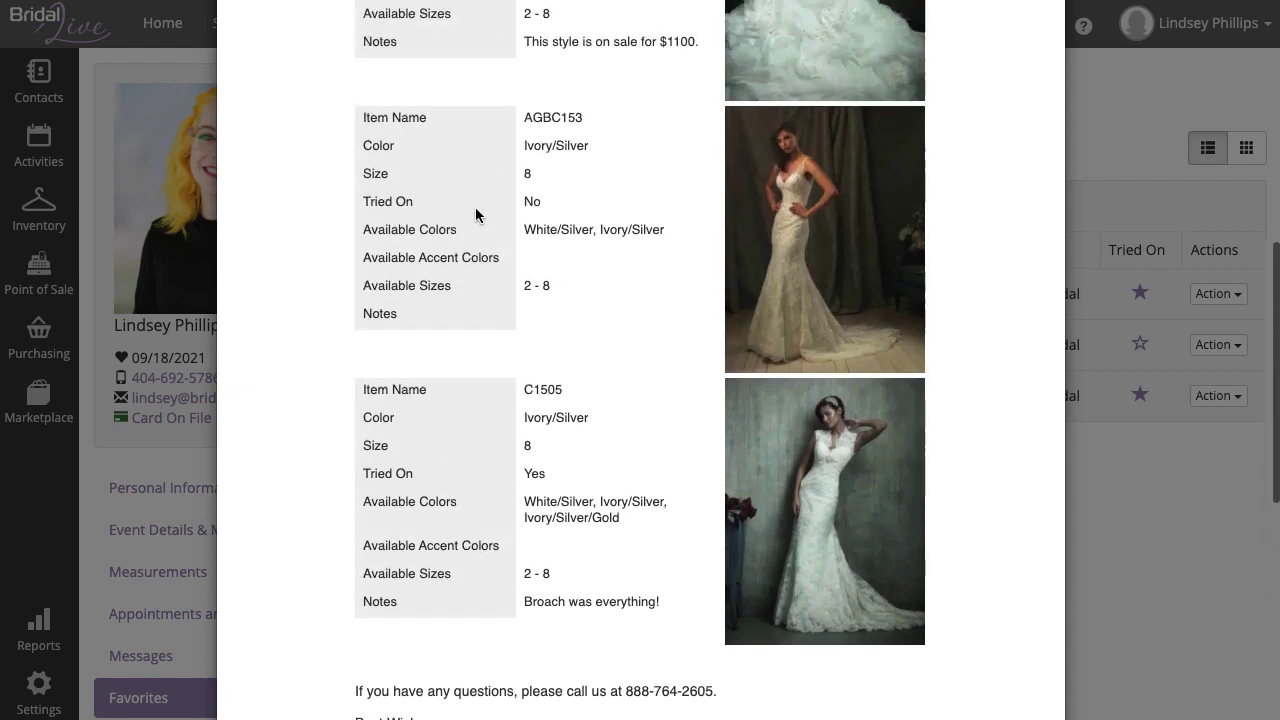
{"action": "scroll", "coordinate": [478, 208], "scroll_direction": "down", "scroll_amount": 10}
{"action": "scroll", "coordinate": [480, 212], "scroll_direction": "down", "scroll_amount": 6}
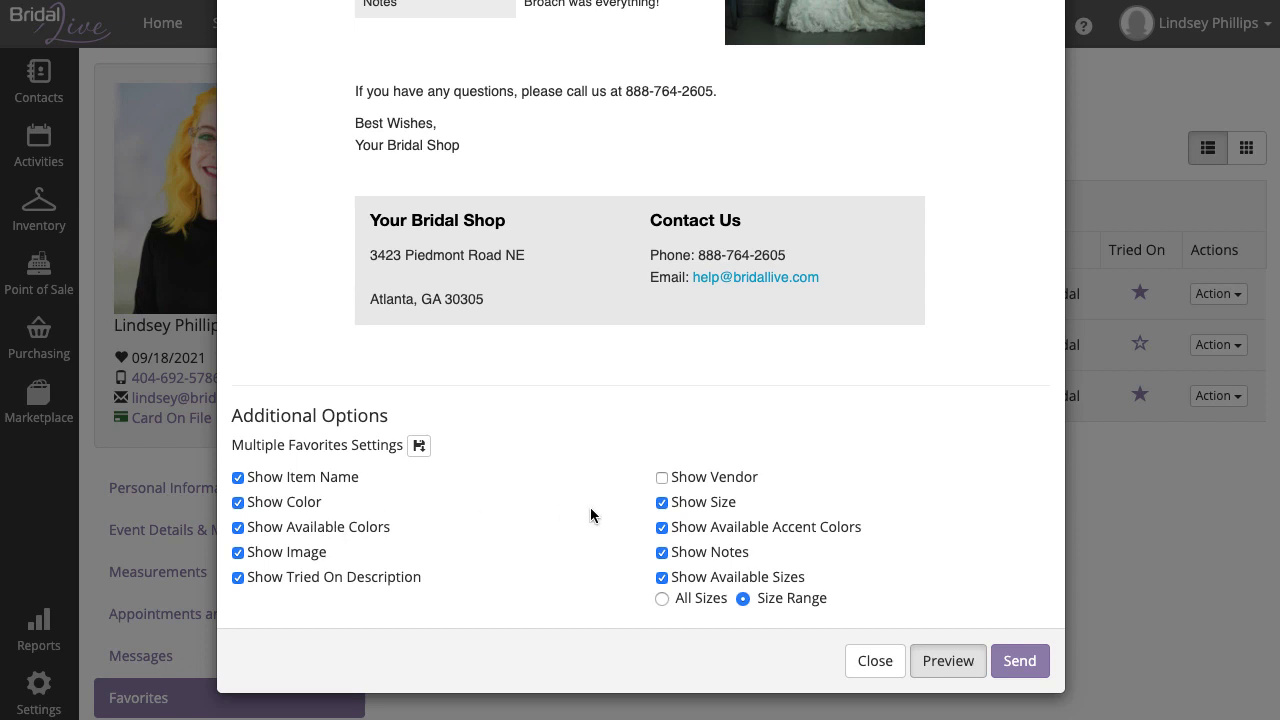
{"action": "left_click", "coordinate": [662, 528]}
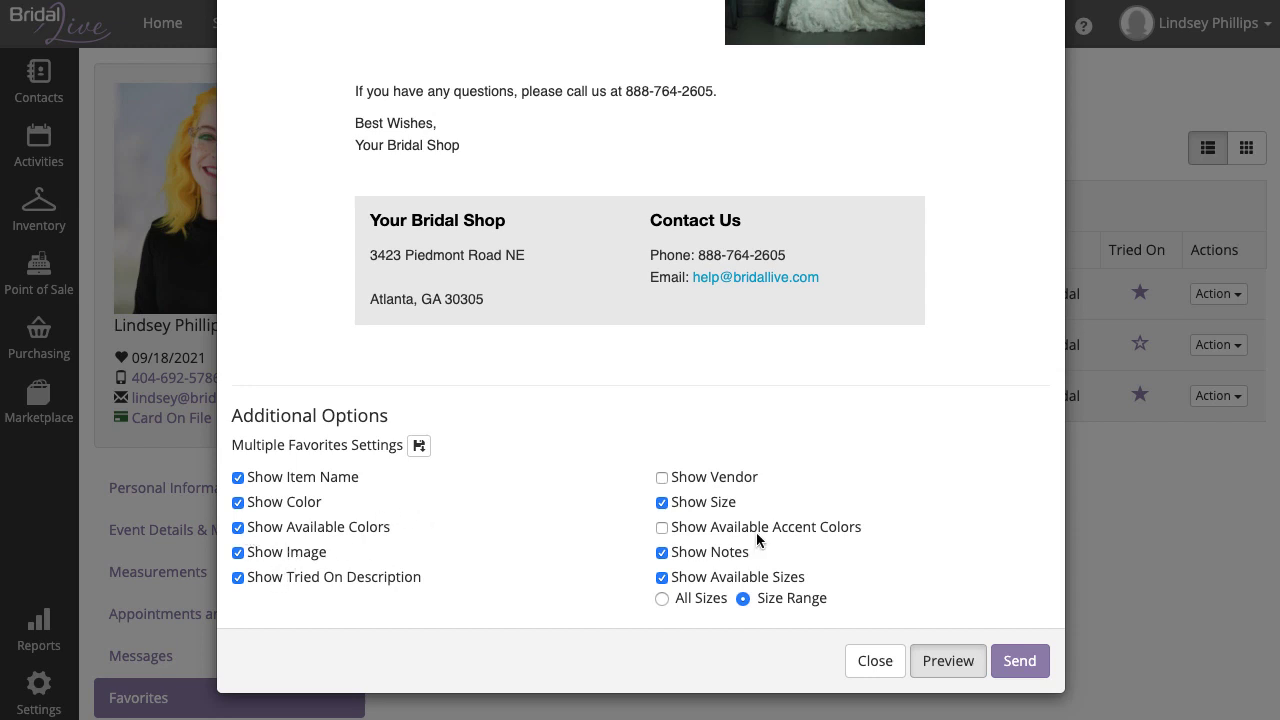
{"action": "scroll", "coordinate": [800, 490], "scroll_direction": "up", "scroll_amount": 1}
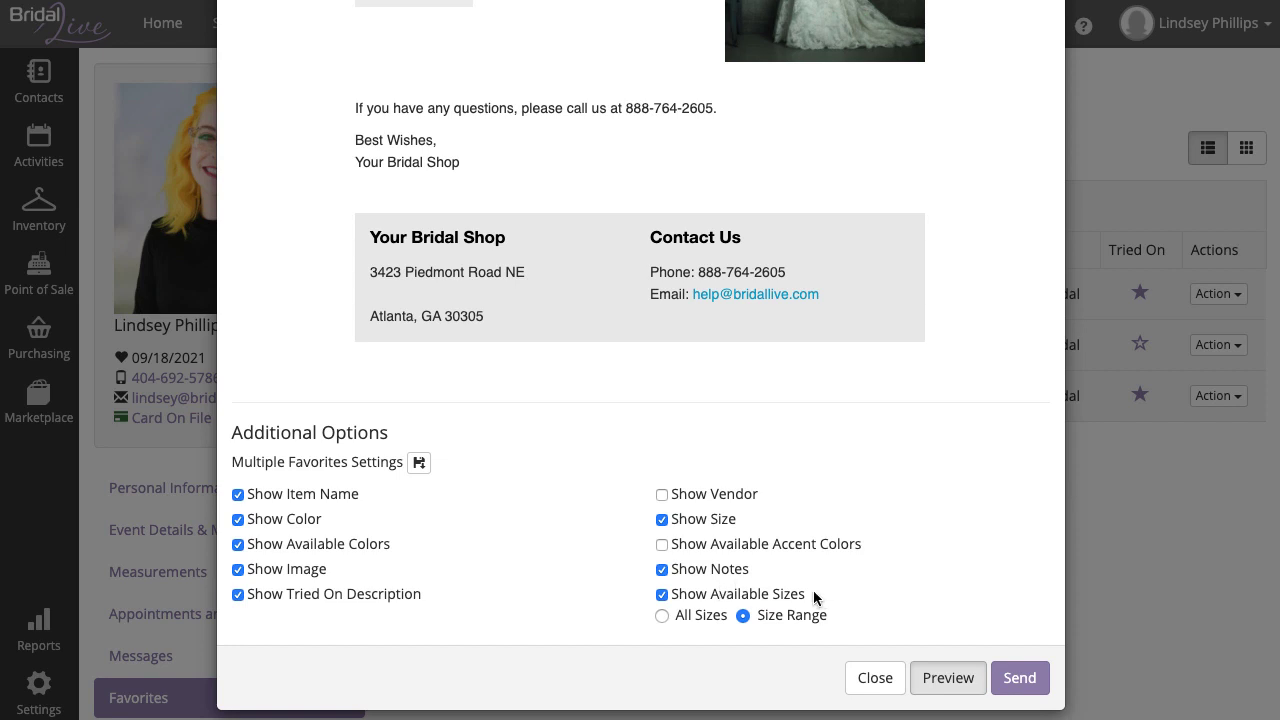
{"action": "scroll", "coordinate": [811, 592], "scroll_direction": "up", "scroll_amount": 3}
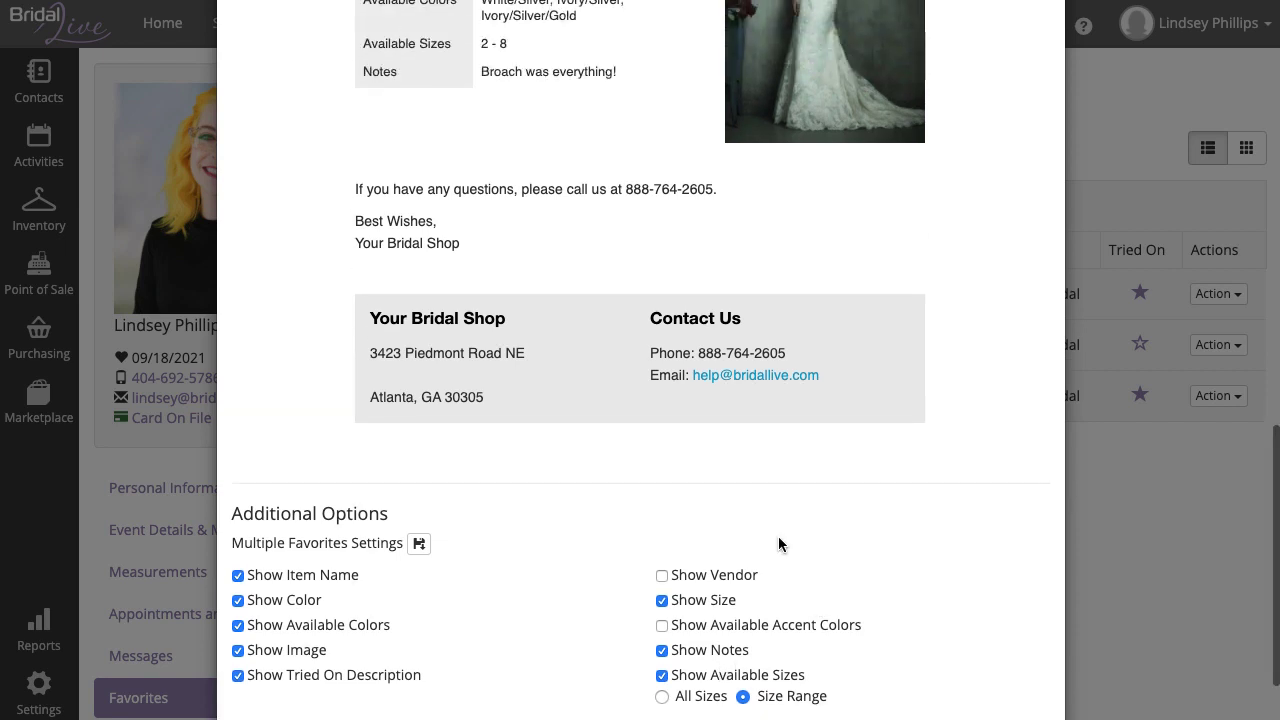
- Try listing All Sizes, then switch available sizes back to Size Range (2 - 8)
{"action": "left_click_drag", "start_coordinate": [517, 52], "coordinate": [477, 50]}
{"action": "left_click", "coordinate": [851, 486]}
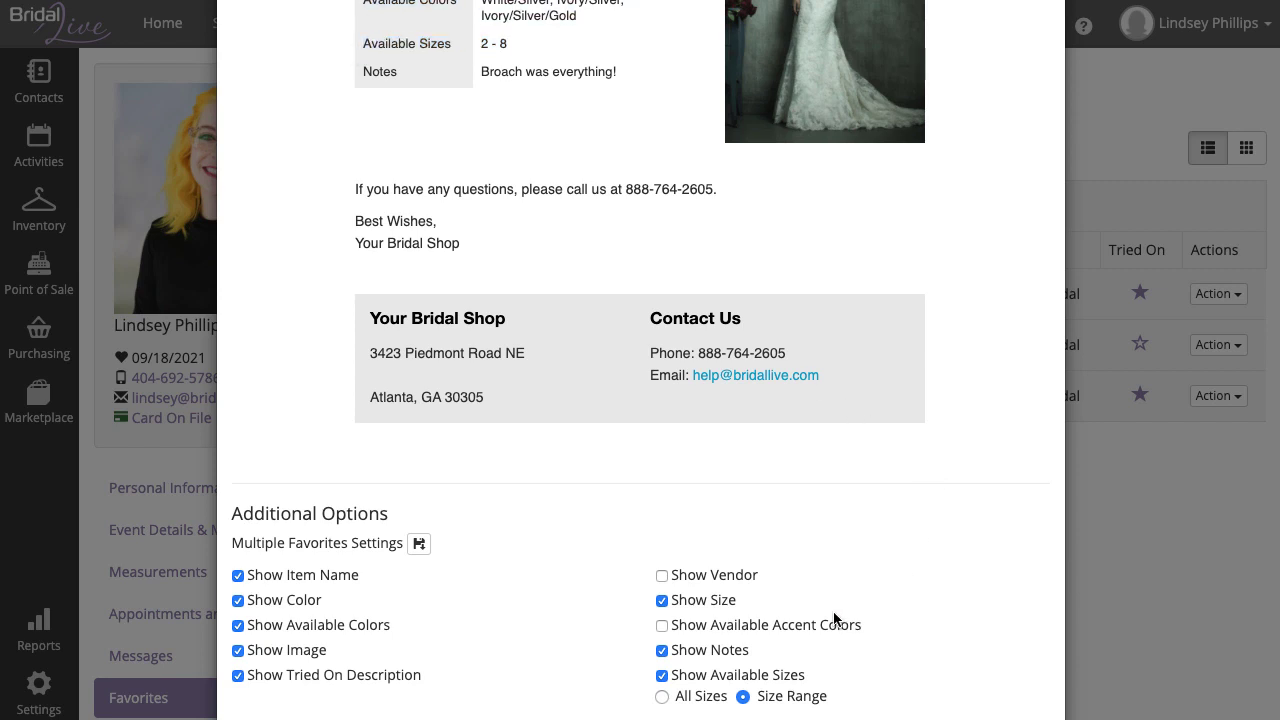
{"action": "left_click", "coordinate": [699, 705]}
{"action": "left_click", "coordinate": [800, 700]}
- Save the Multiple Favorites Settings, recheck the preview, and send the favorites email
{"action": "scroll", "coordinate": [518, 562], "scroll_direction": "down", "scroll_amount": 3}
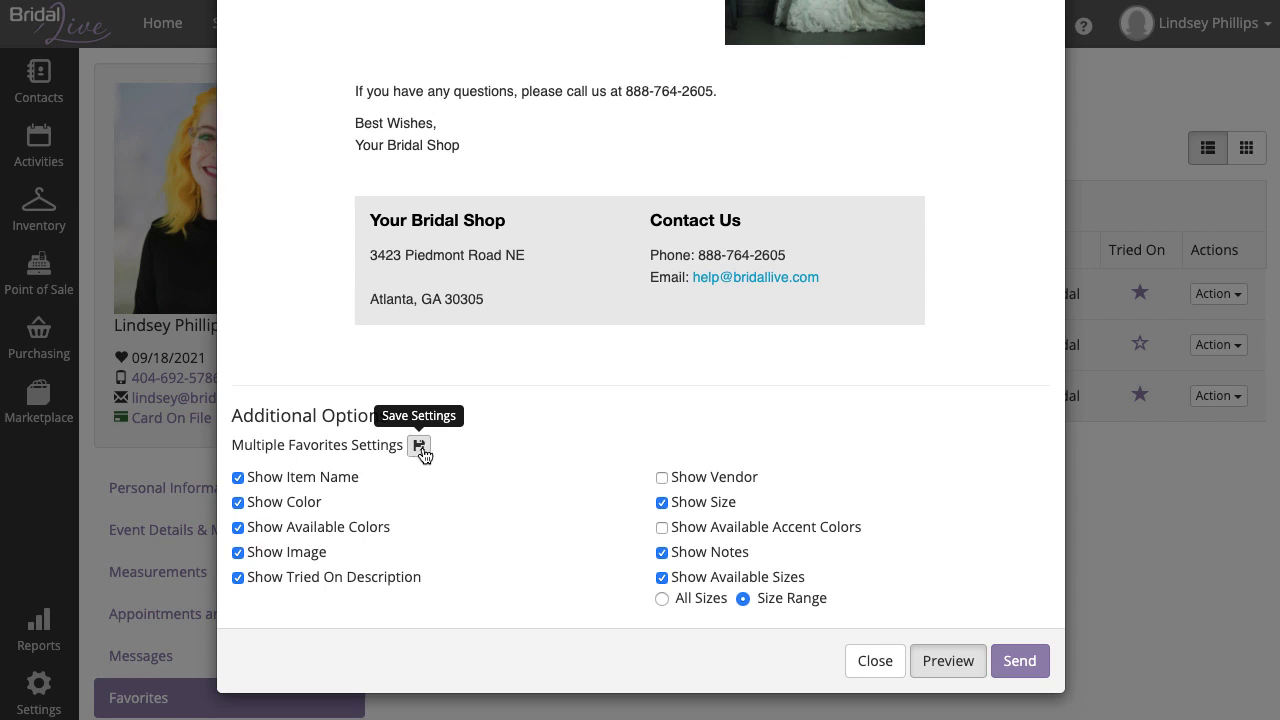
{"action": "left_click", "coordinate": [419, 446]}
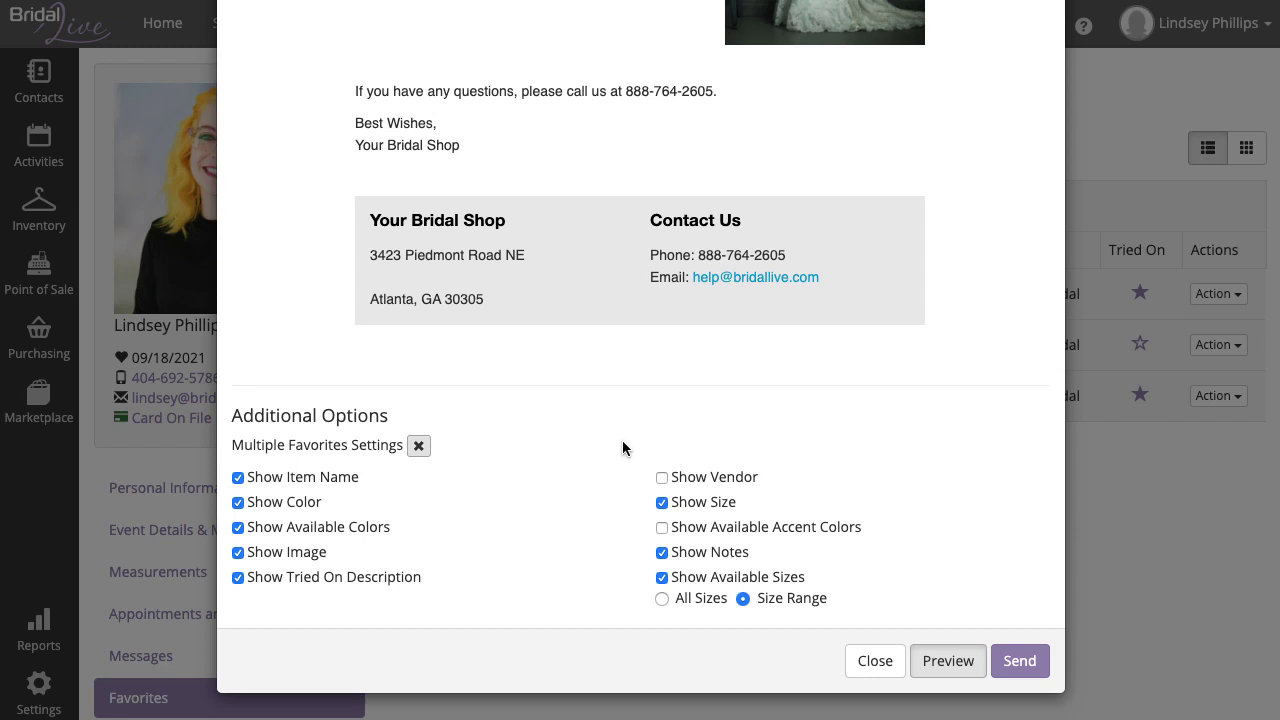
{"action": "scroll", "coordinate": [624, 442], "scroll_direction": "up", "scroll_amount": 6}
{"action": "scroll", "coordinate": [624, 442], "scroll_direction": "up", "scroll_amount": 6}
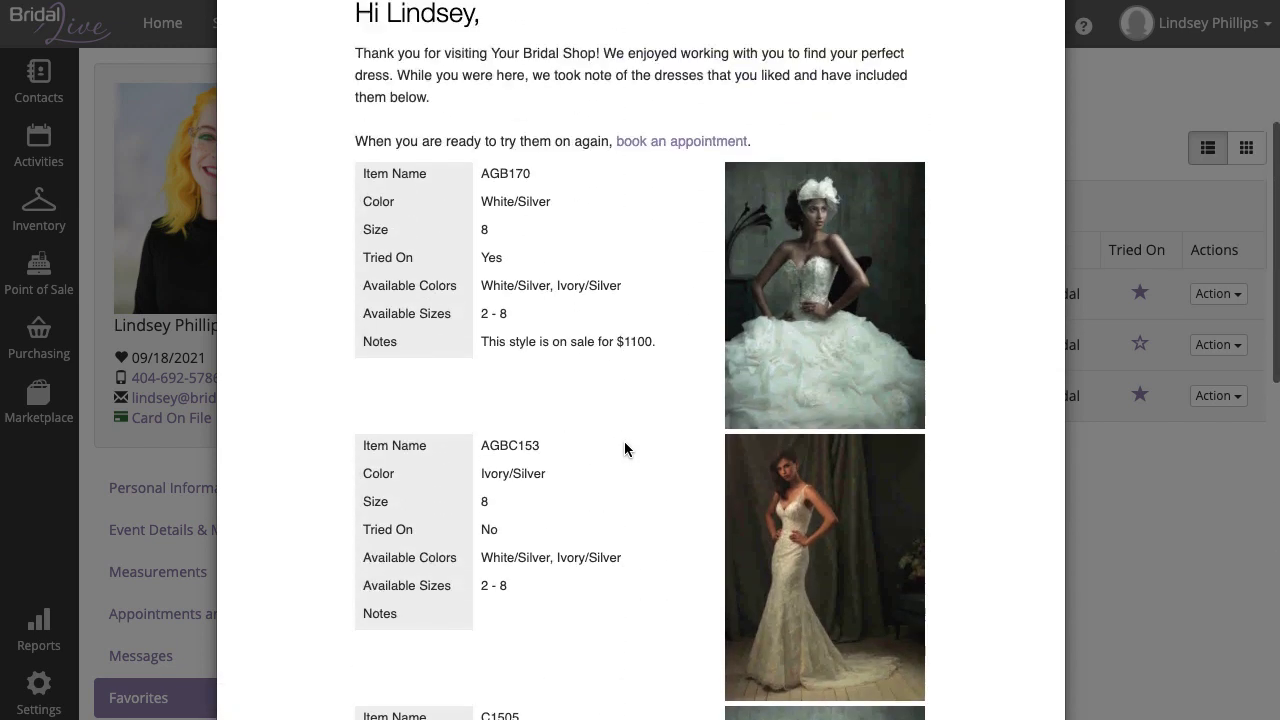
{"action": "scroll", "coordinate": [624, 441], "scroll_direction": "down", "scroll_amount": 9}
{"action": "scroll", "coordinate": [624, 441], "scroll_direction": "down", "scroll_amount": 4}
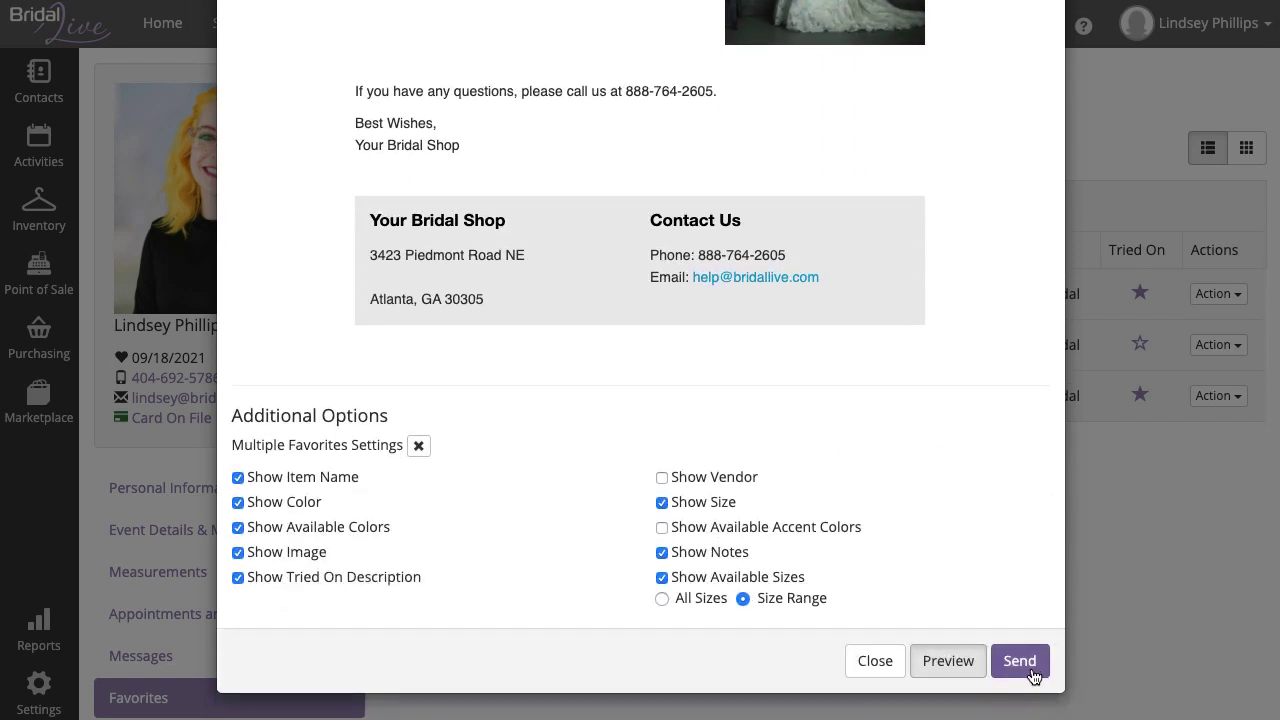
{"action": "left_click", "coordinate": [1019, 661]}
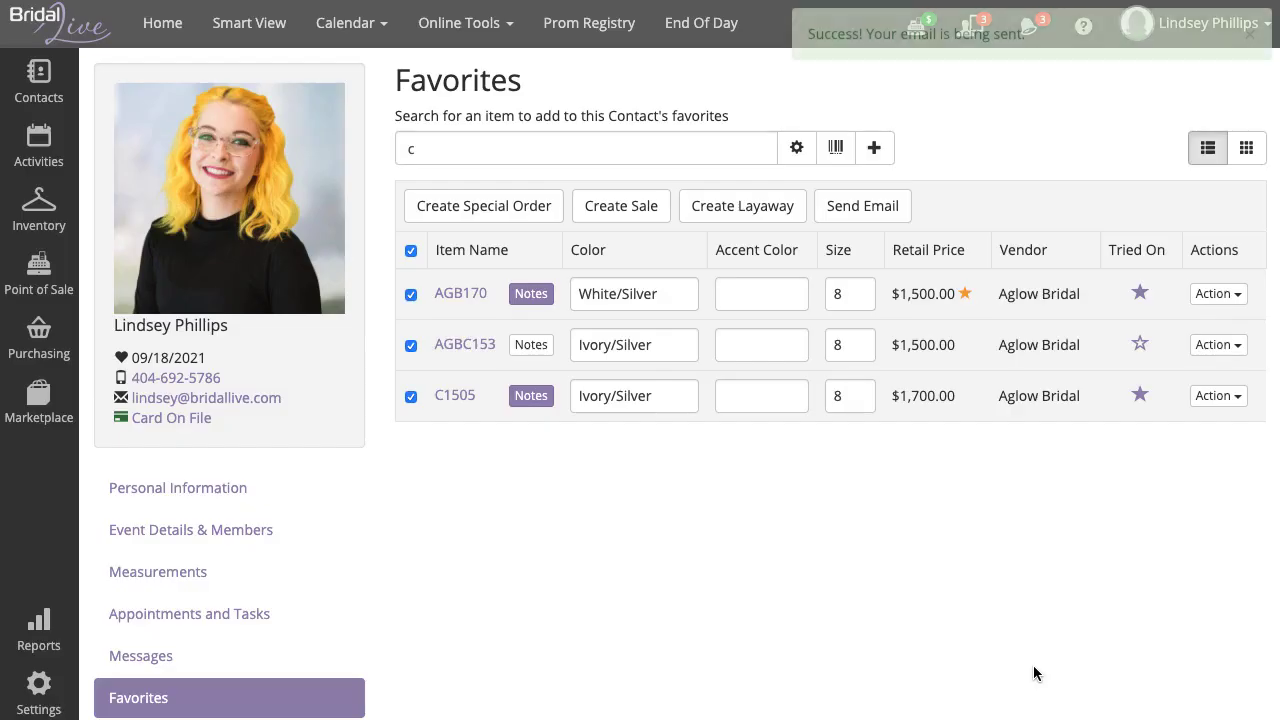